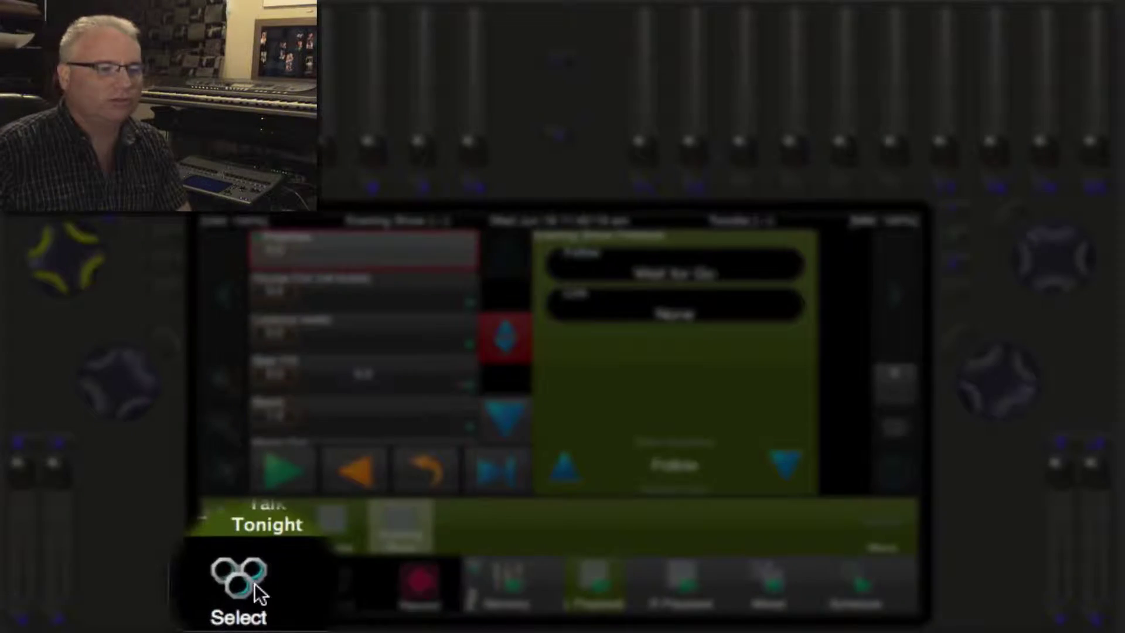
- Look over the fixture grid and its filter options, then fire the Evening Show's Preshow cue
{"action": "left_click", "coordinate": [254, 582]}
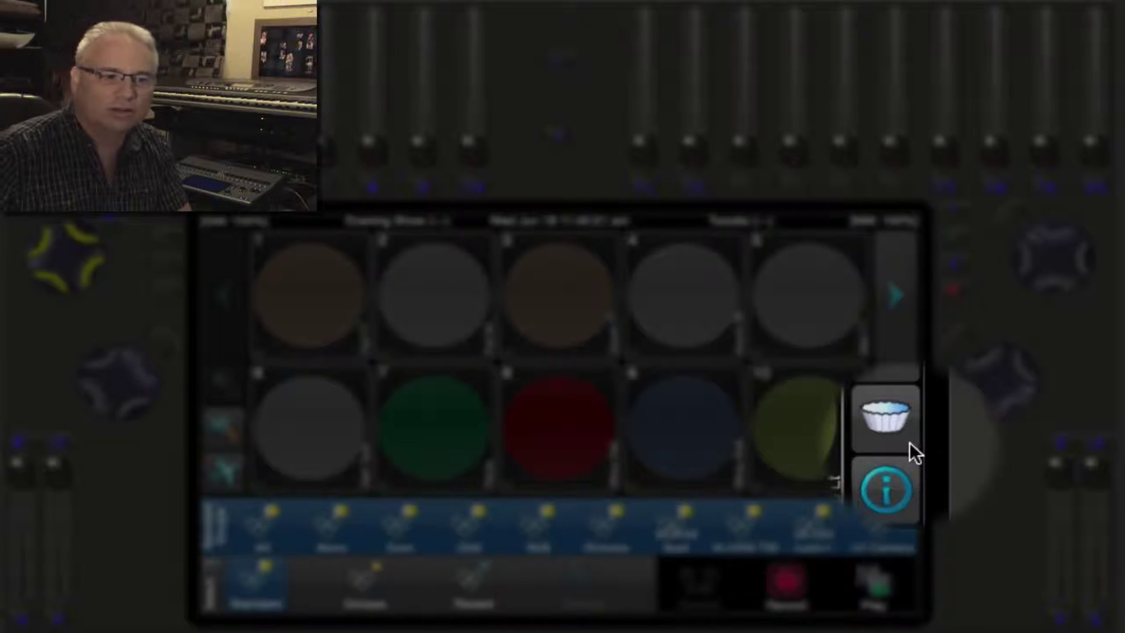
{"action": "left_click", "coordinate": [908, 443]}
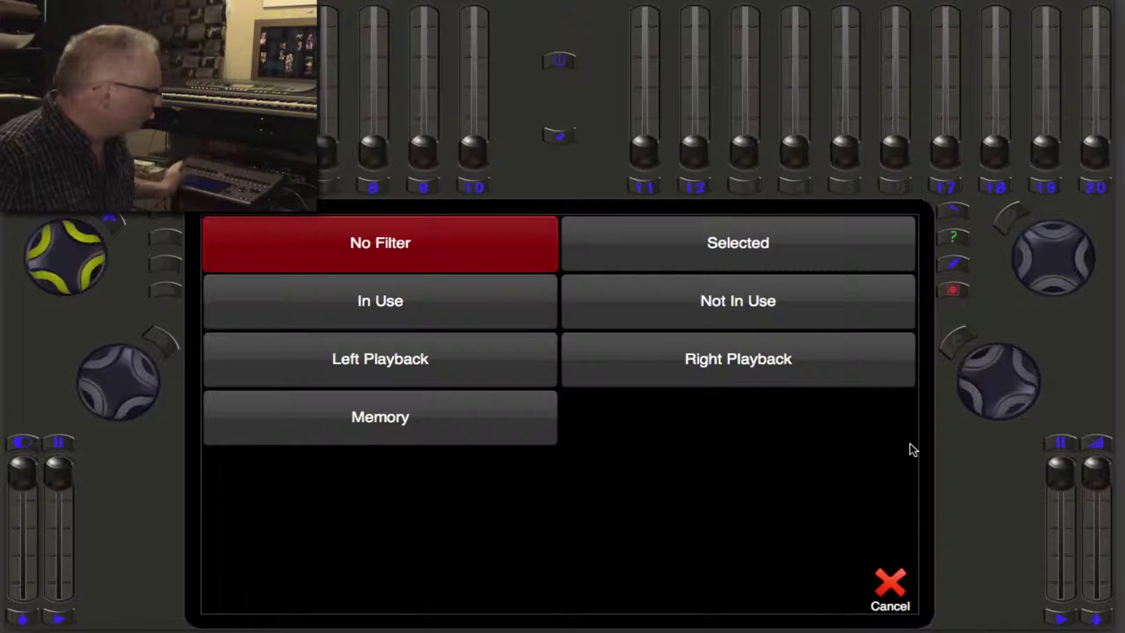
{"action": "left_click", "coordinate": [898, 589]}
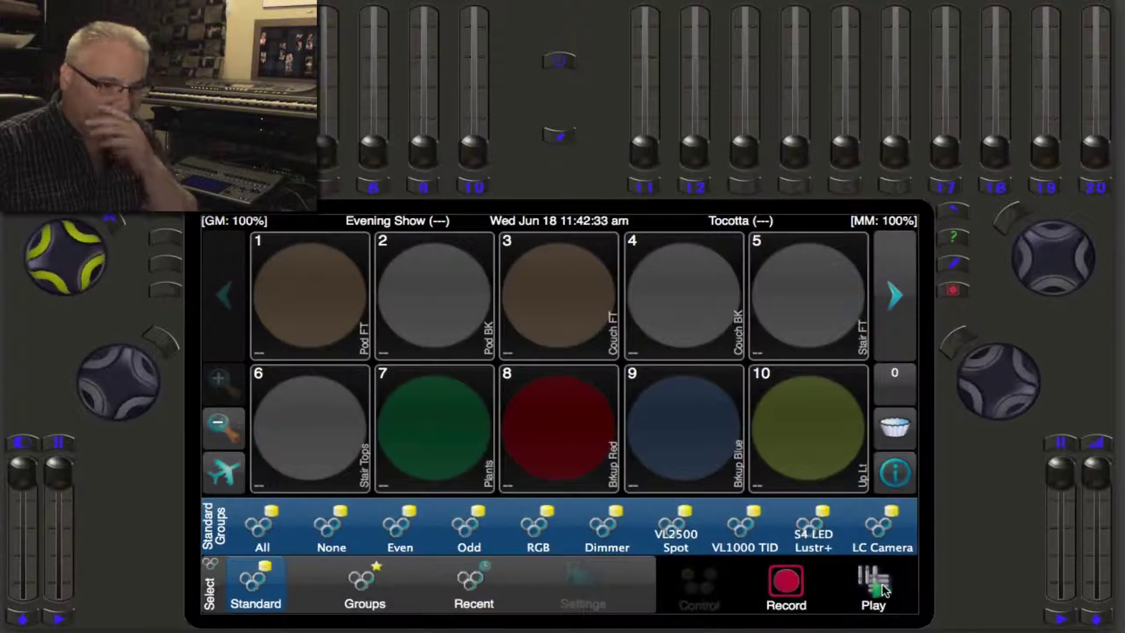
{"action": "left_click", "coordinate": [872, 583]}
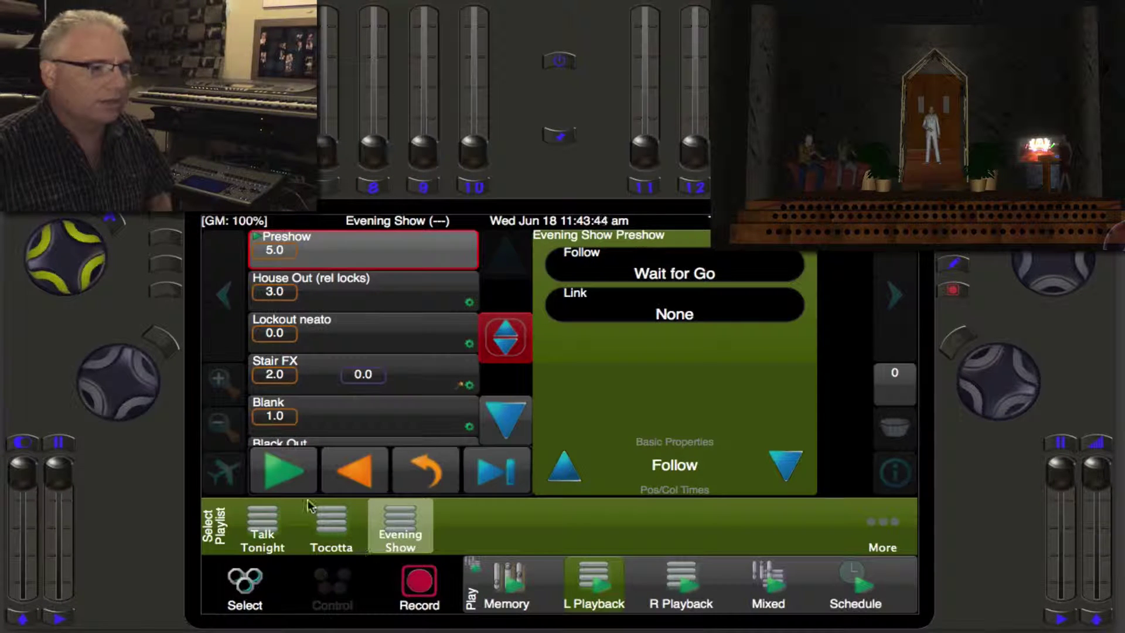
{"action": "left_click", "coordinate": [286, 479]}
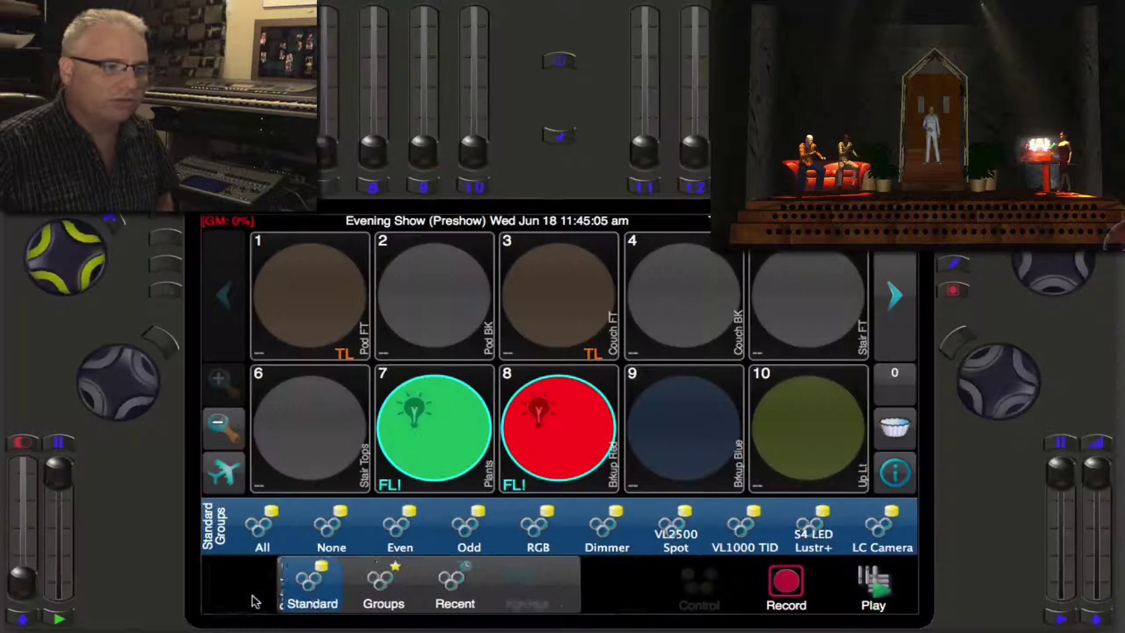
- Select channel 3 Couch FT on the fixture grid and bring up its intensity tools
{"action": "left_click", "coordinate": [252, 594]}
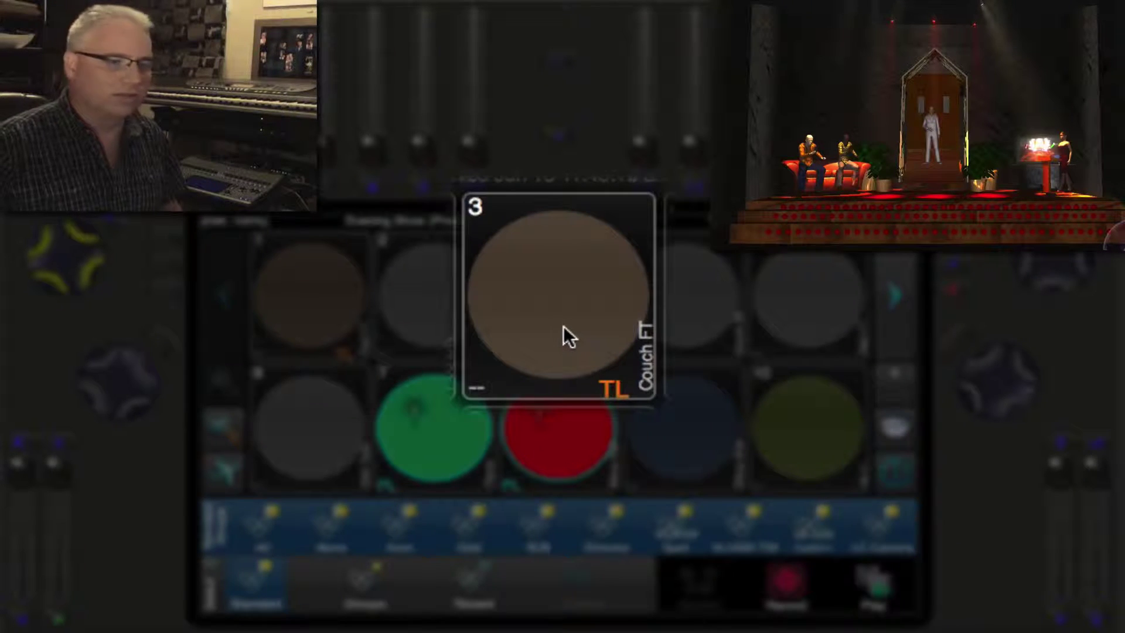
{"action": "left_click", "coordinate": [561, 316]}
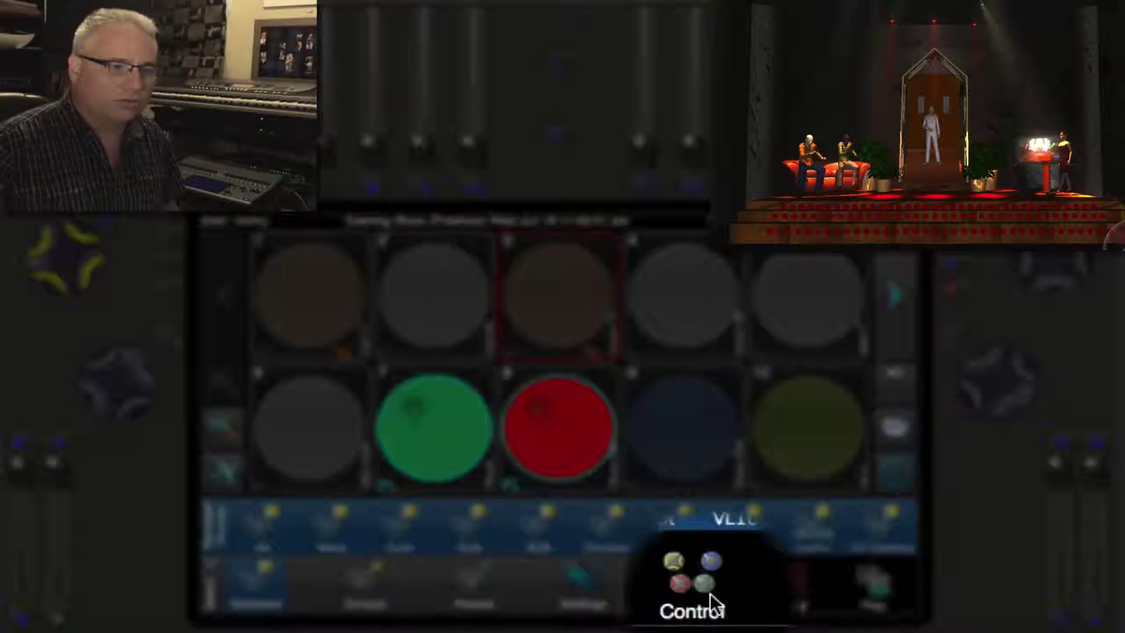
{"action": "left_click", "coordinate": [710, 592]}
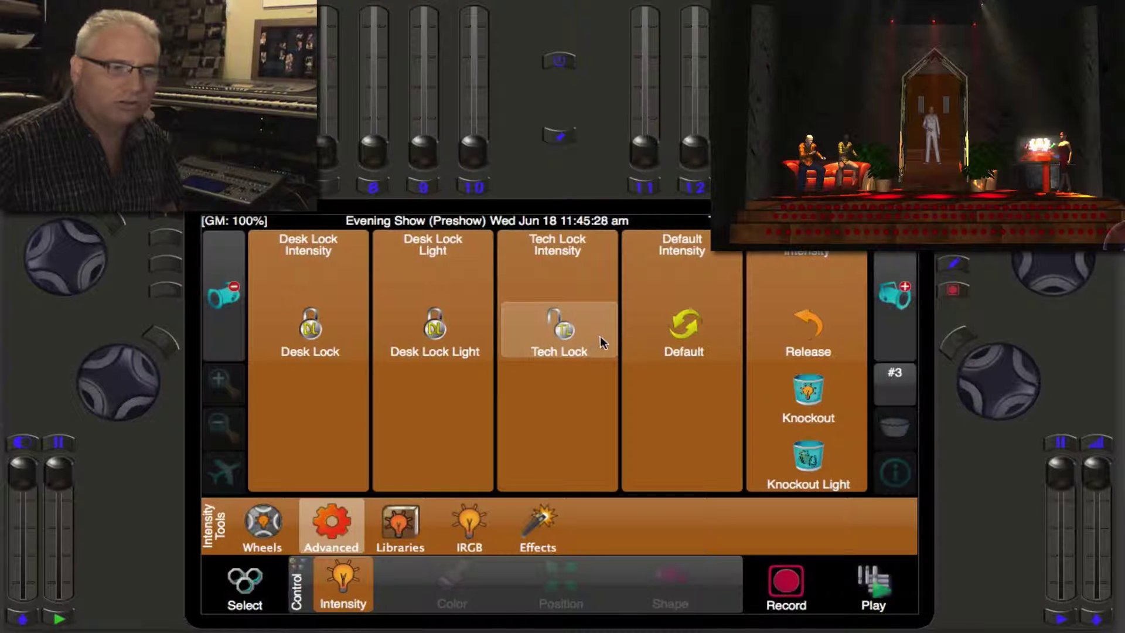
- Release channel 3's tech lock, raise it to full and desk-lock it
{"action": "left_click", "coordinate": [602, 342]}
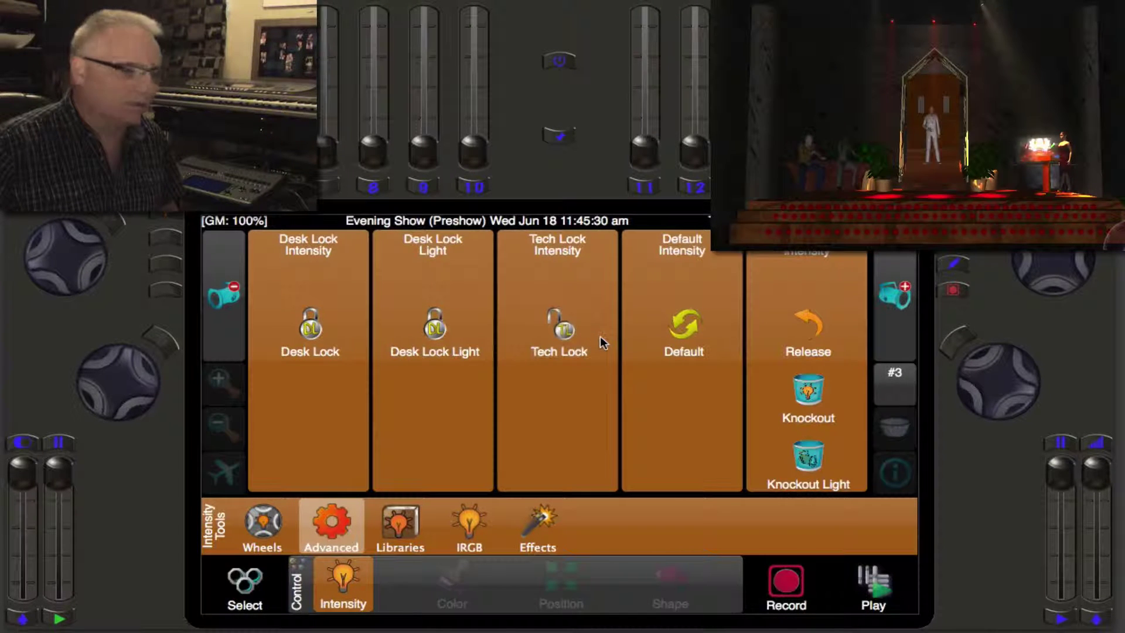
{"action": "key", "text": "s"}
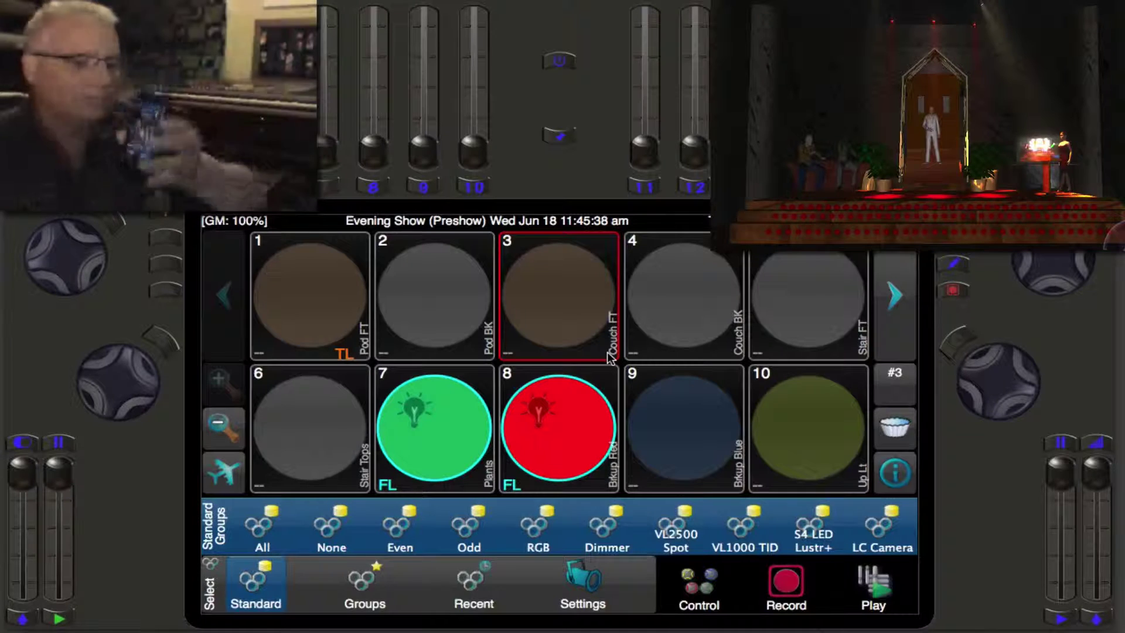
{"action": "left_click", "coordinate": [593, 339]}
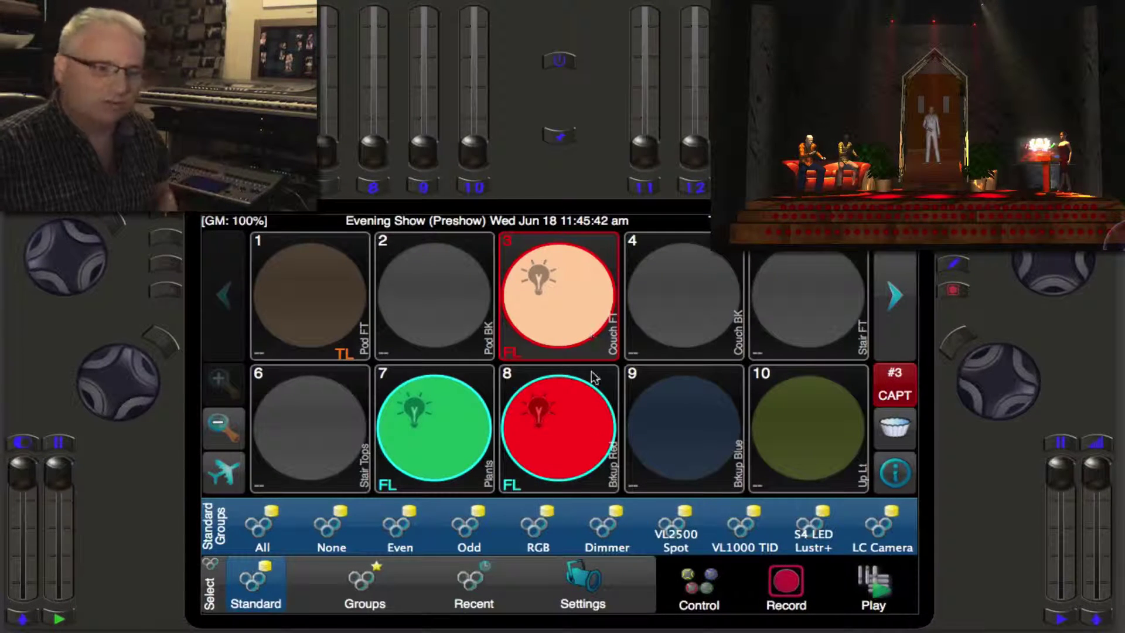
{"action": "left_click", "coordinate": [697, 586]}
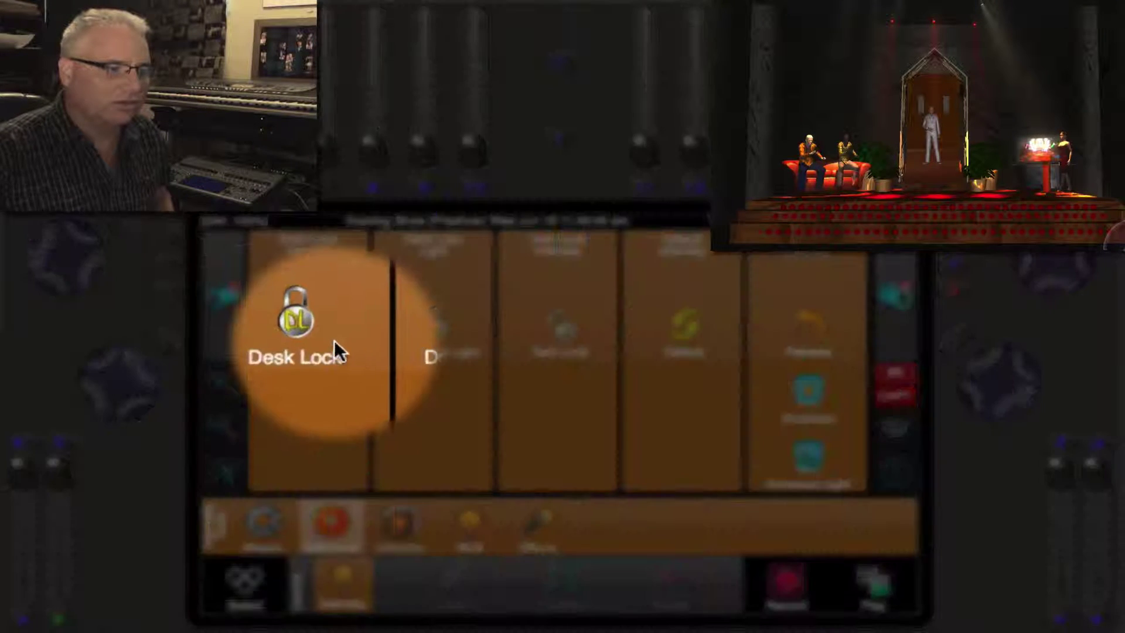
{"action": "left_click", "coordinate": [334, 342]}
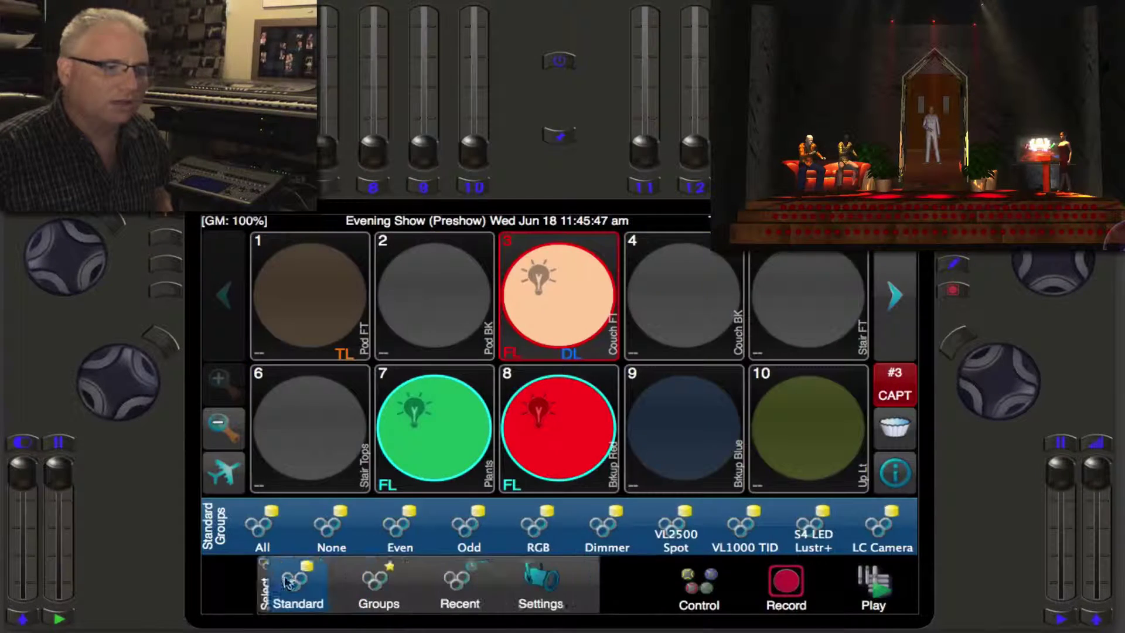
- Clear the selection and check channel 3's DL tag and channel 1's TL tag
{"action": "left_click", "coordinate": [258, 583]}
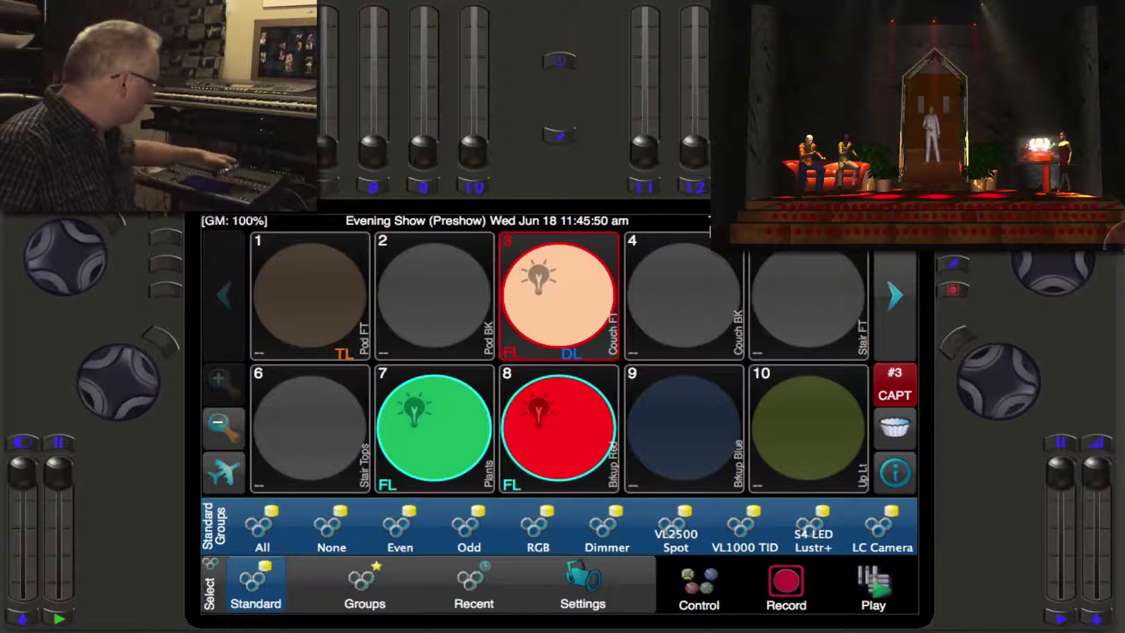
{"action": "key", "text": "Escape"}
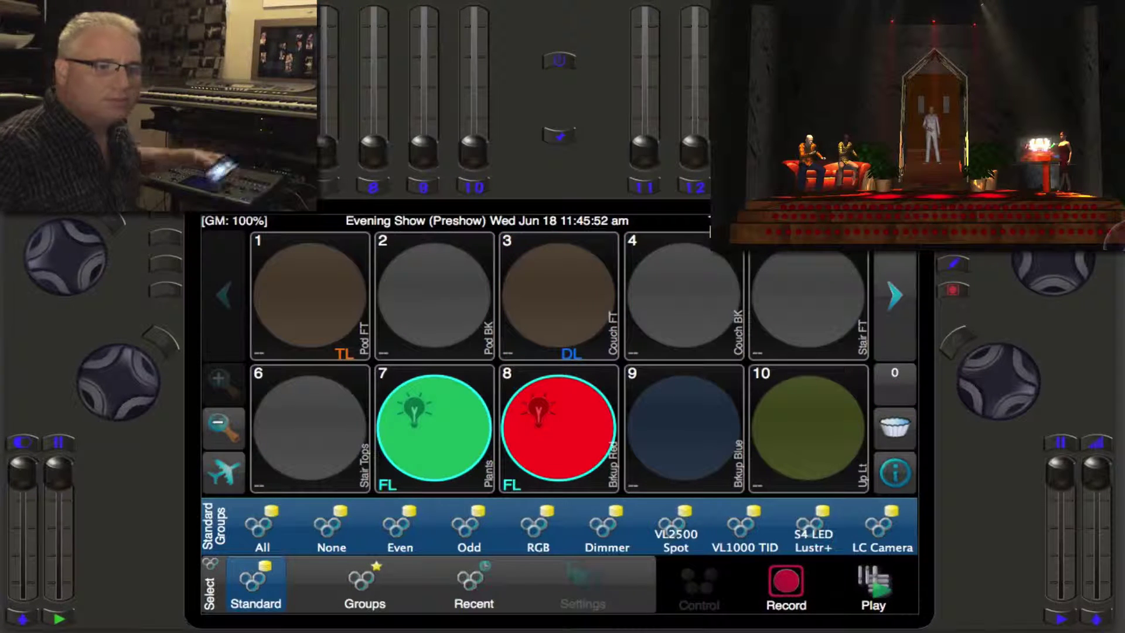
{"action": "left_click", "coordinate": [561, 360]}
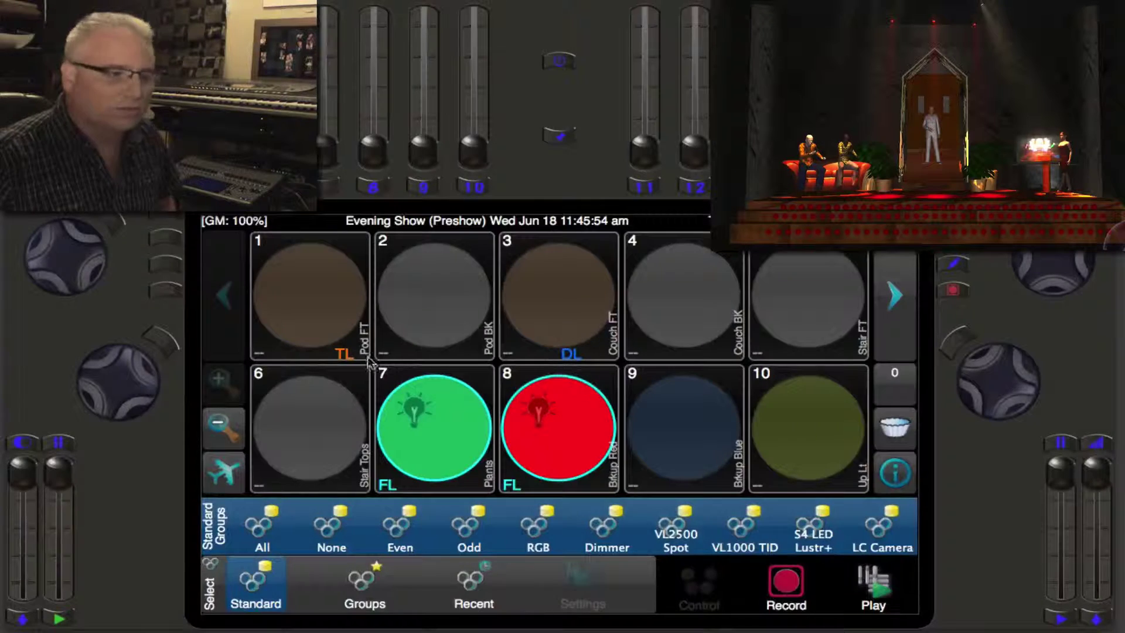
{"action": "left_click", "coordinate": [337, 353]}
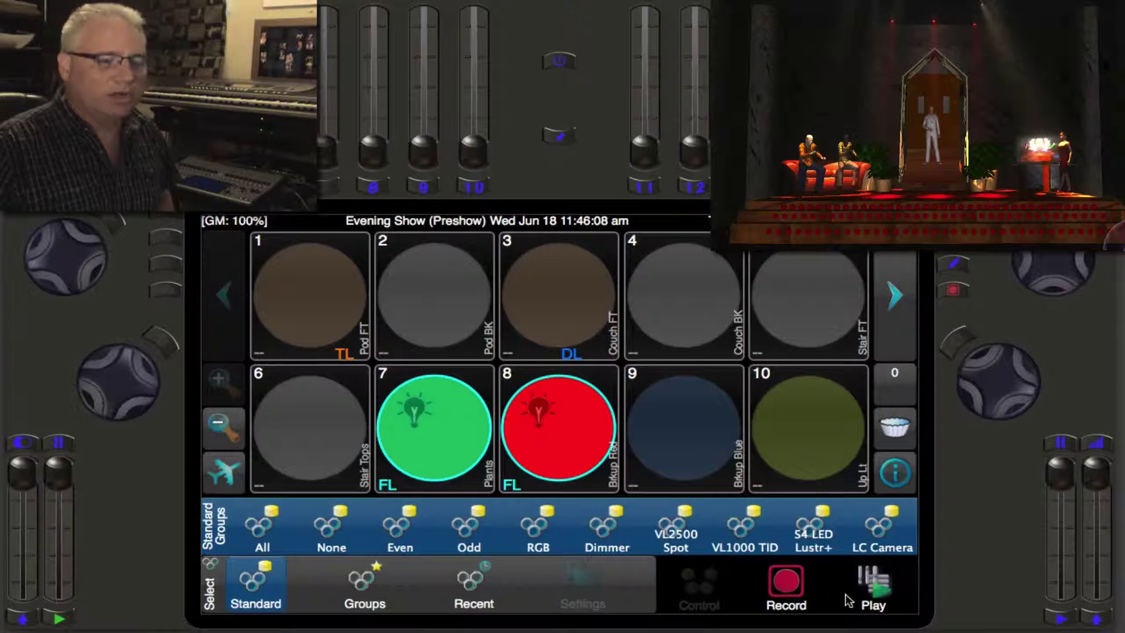
- Return to the Evening Show cue list and select the House Out (rel locks) cue
{"action": "left_click", "coordinate": [879, 588]}
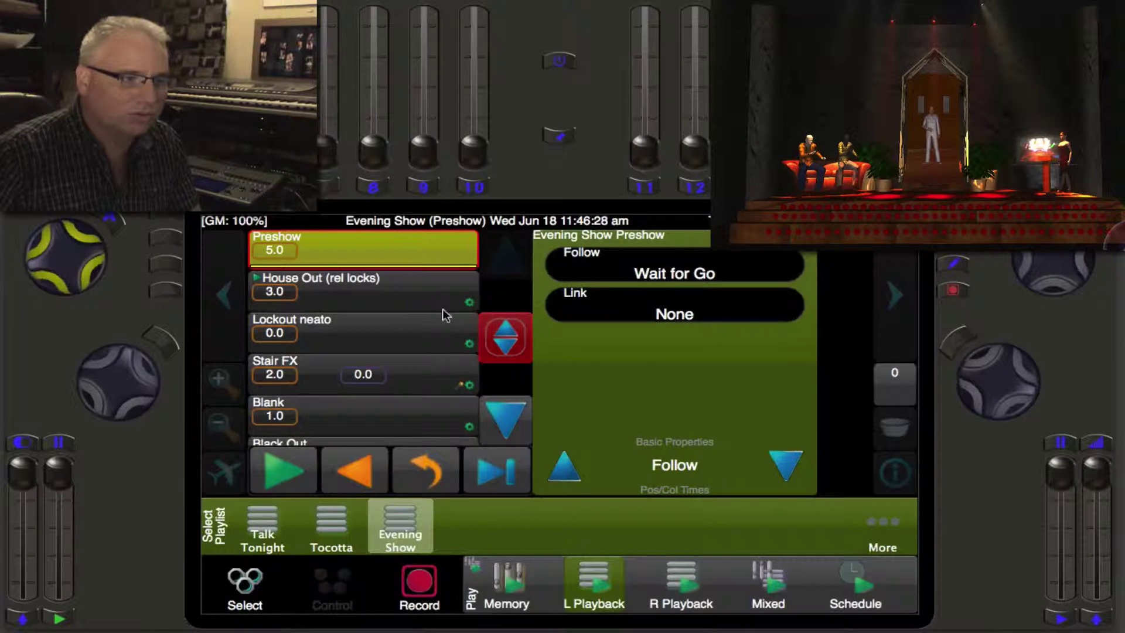
{"action": "left_click", "coordinate": [397, 304]}
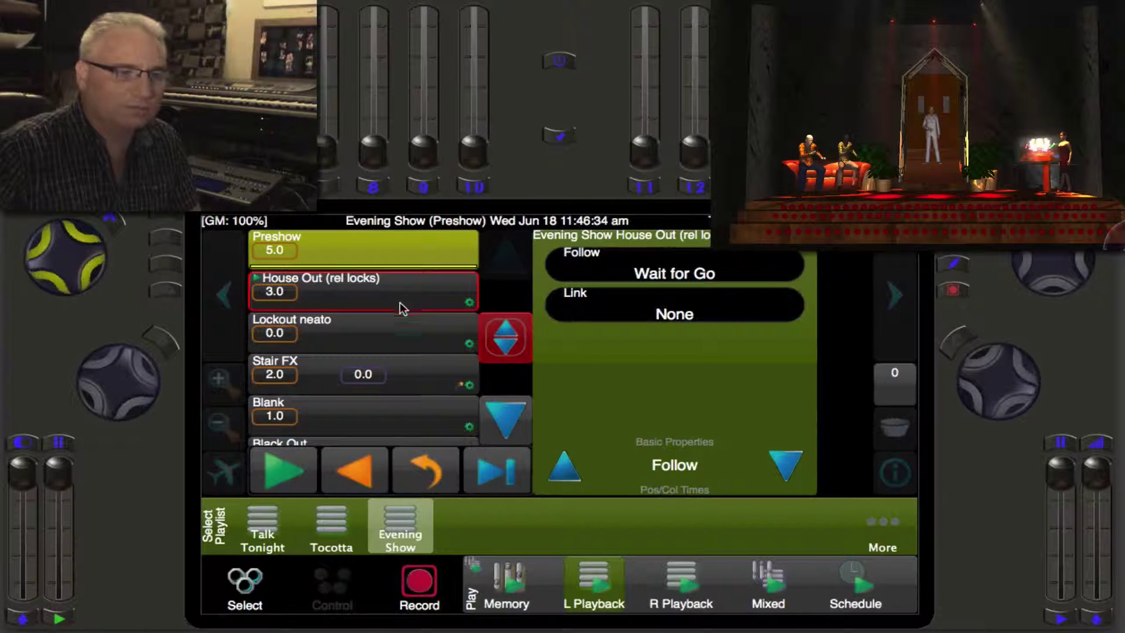
- Page House Out's properties through Basic, Follow, Pos/Col and Shape Times to its Release Locks action
{"action": "left_click", "coordinate": [564, 465]}
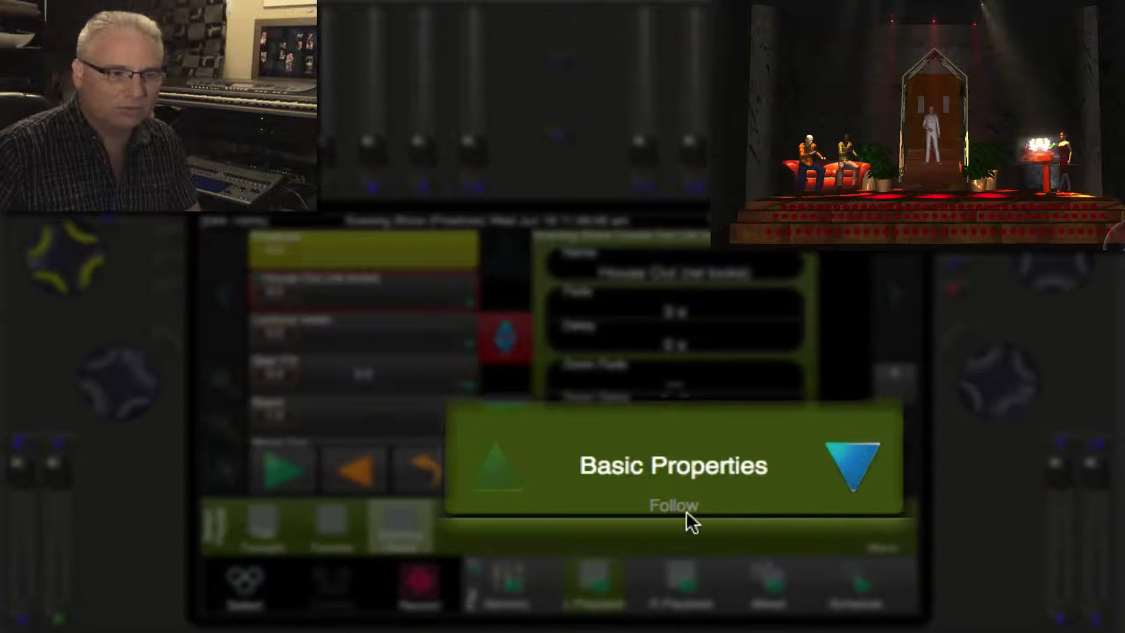
{"action": "left_click", "coordinate": [863, 469]}
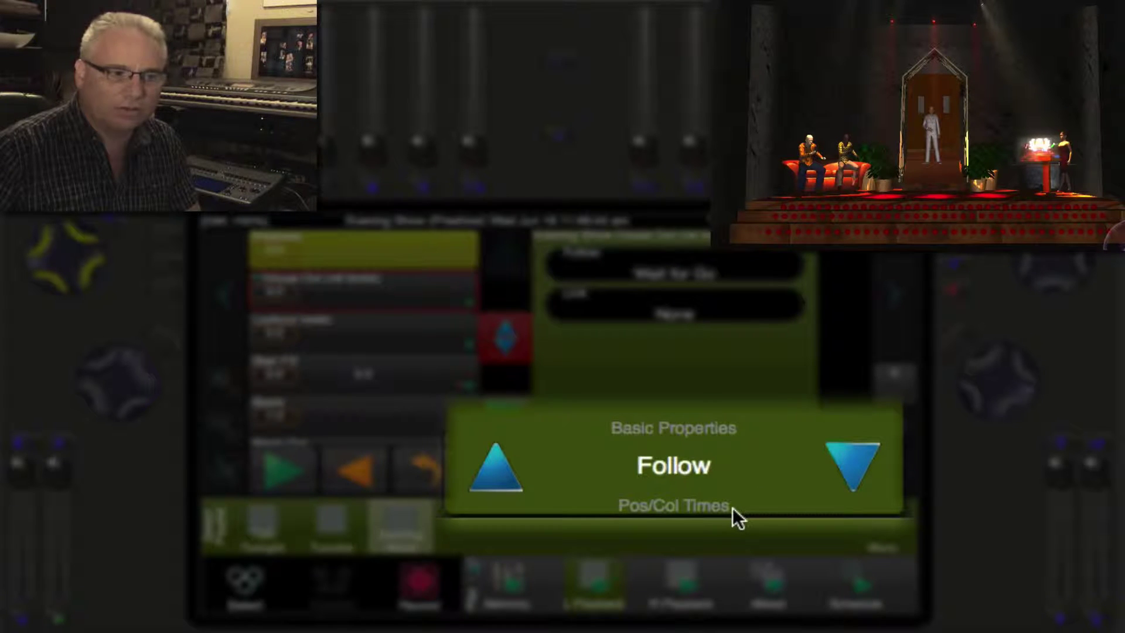
{"action": "left_click", "coordinate": [839, 465]}
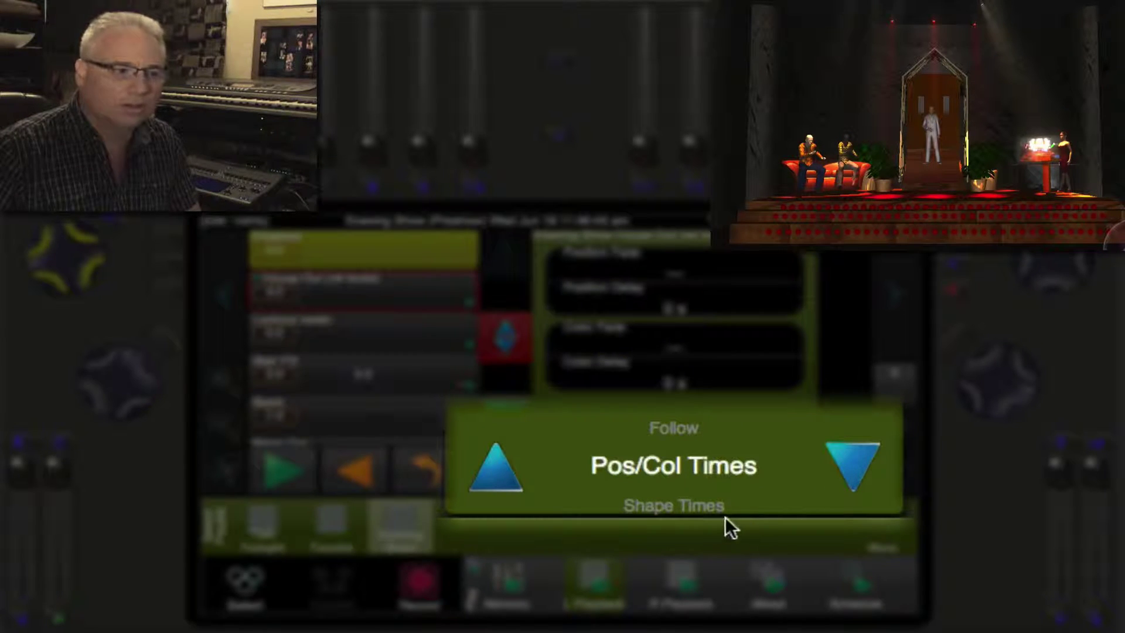
{"action": "left_click", "coordinate": [848, 475]}
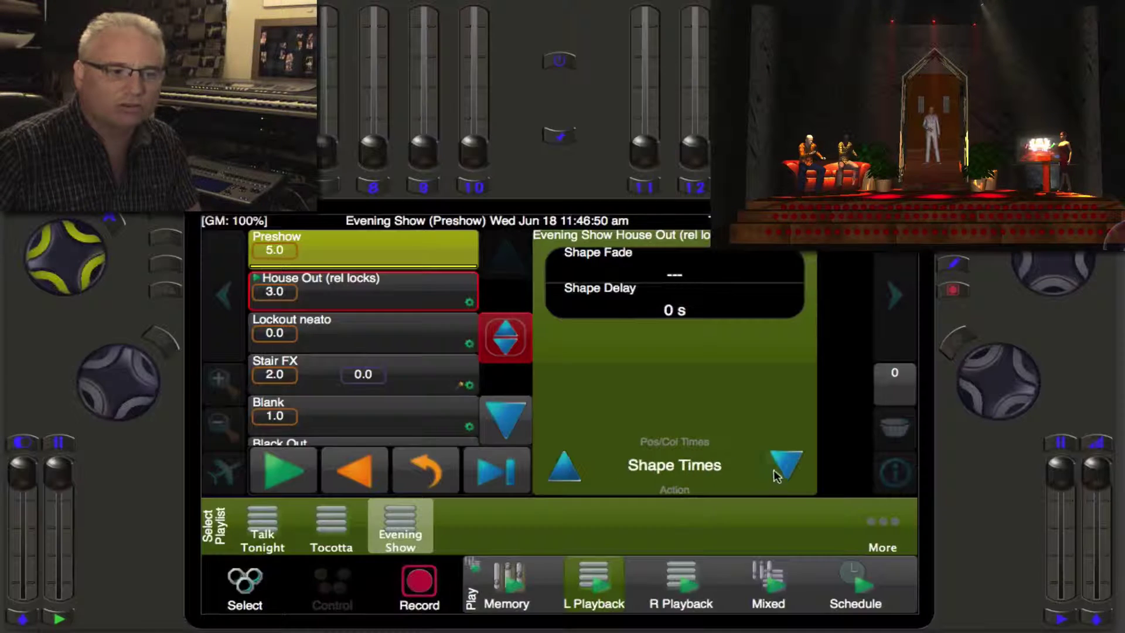
{"action": "left_click", "coordinate": [776, 475]}
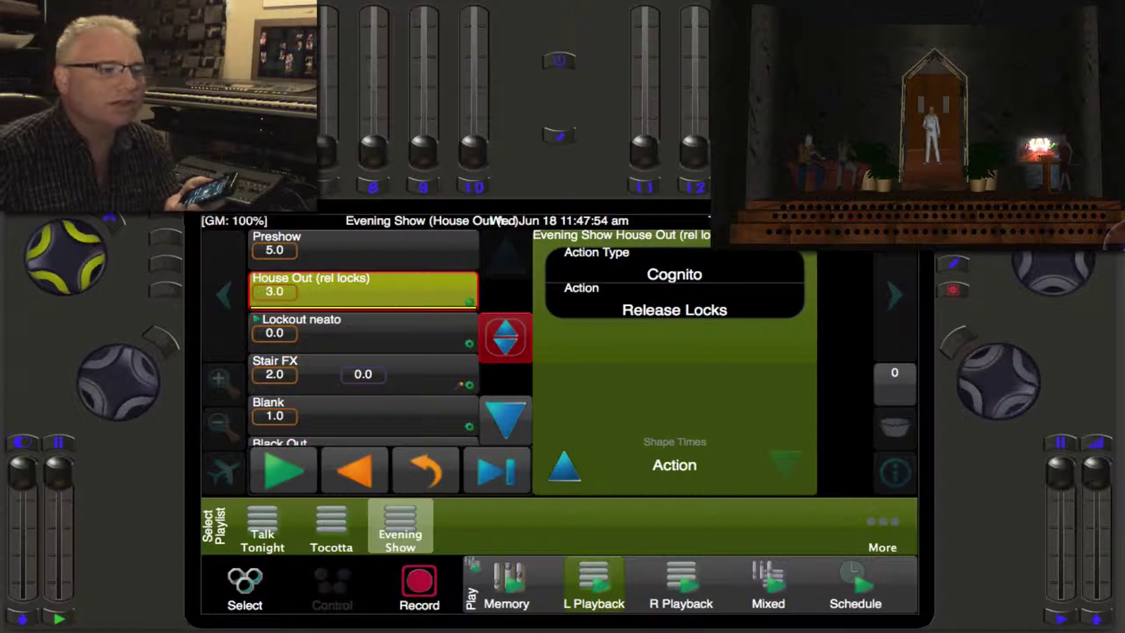
- Select the Lockout neato cue row in the Evening Show playlist
{"action": "left_click", "coordinate": [424, 345]}
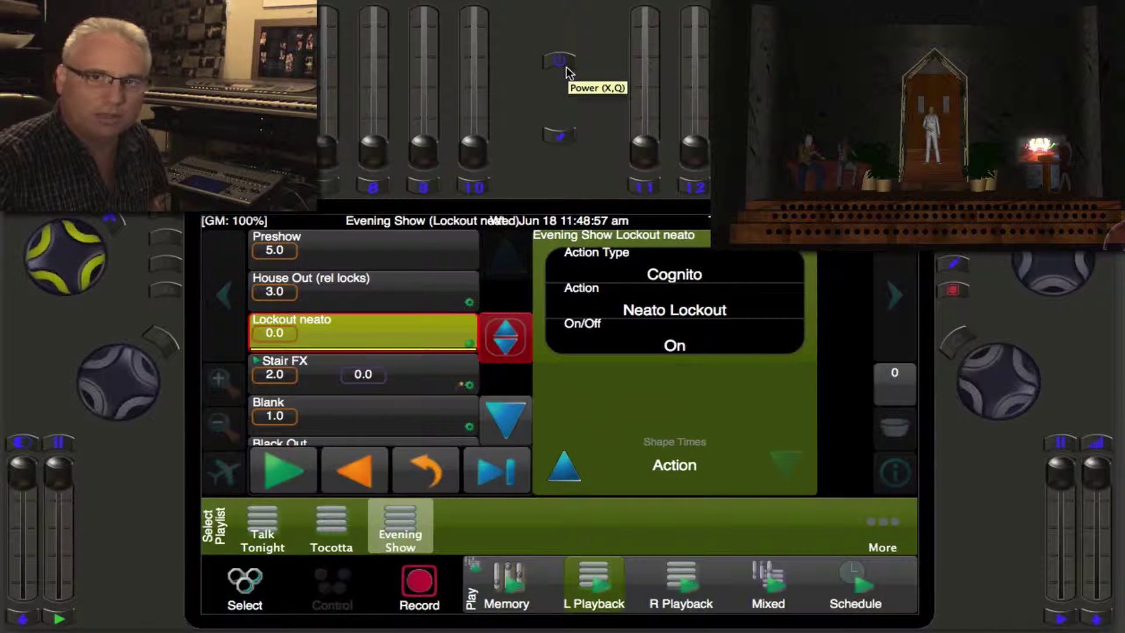
{"action": "left_click", "coordinate": [566, 65]}
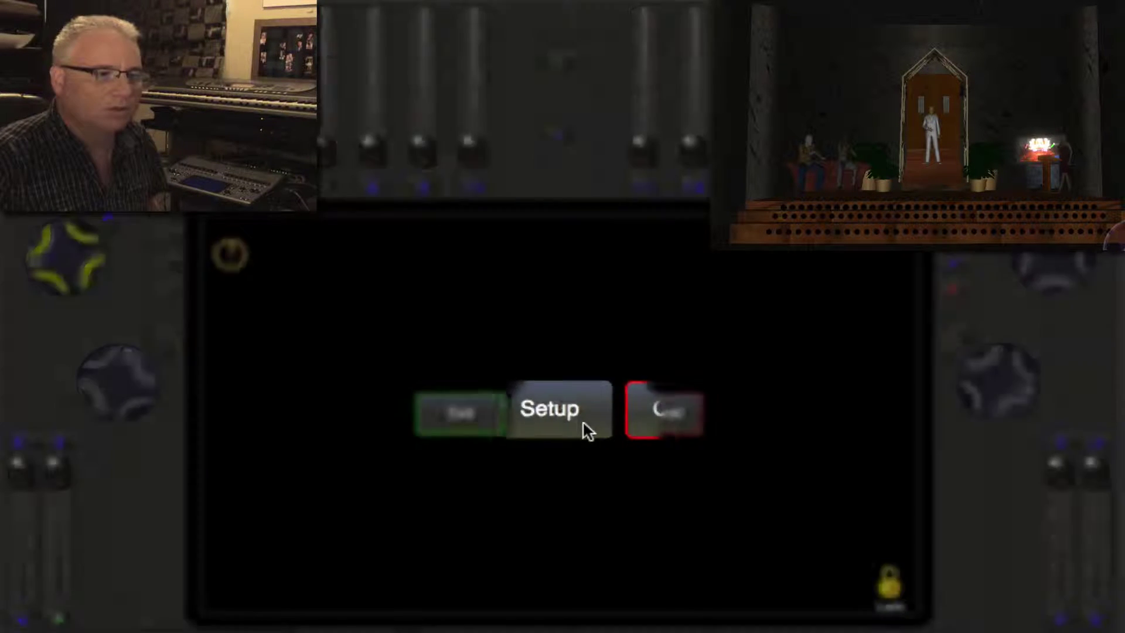
{"action": "left_click", "coordinate": [584, 423]}
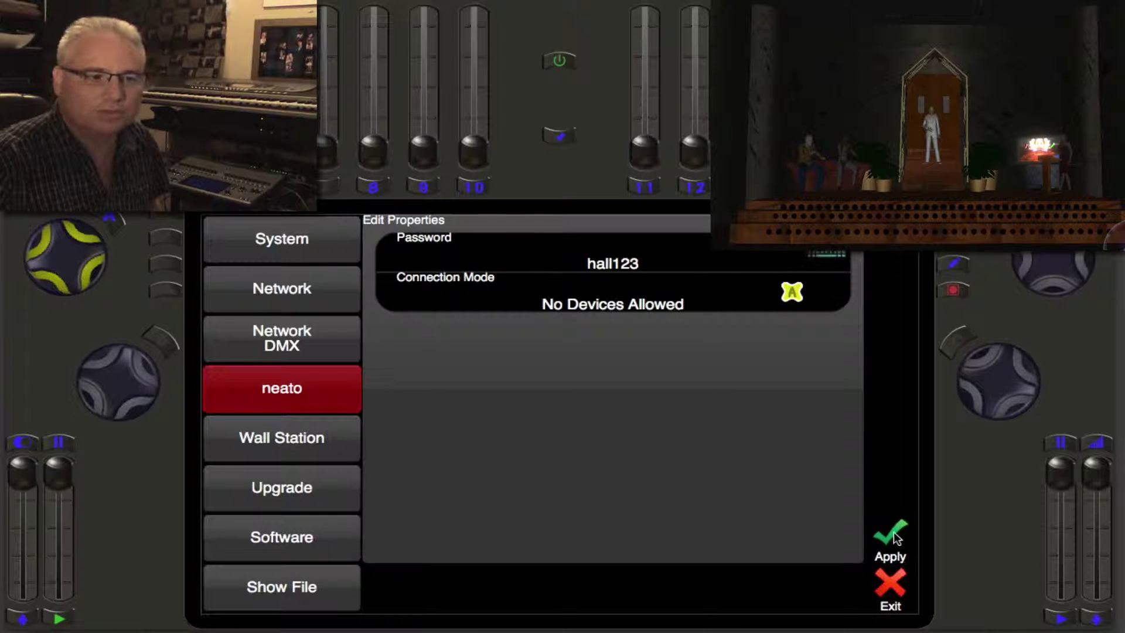
{"action": "left_click", "coordinate": [891, 597]}
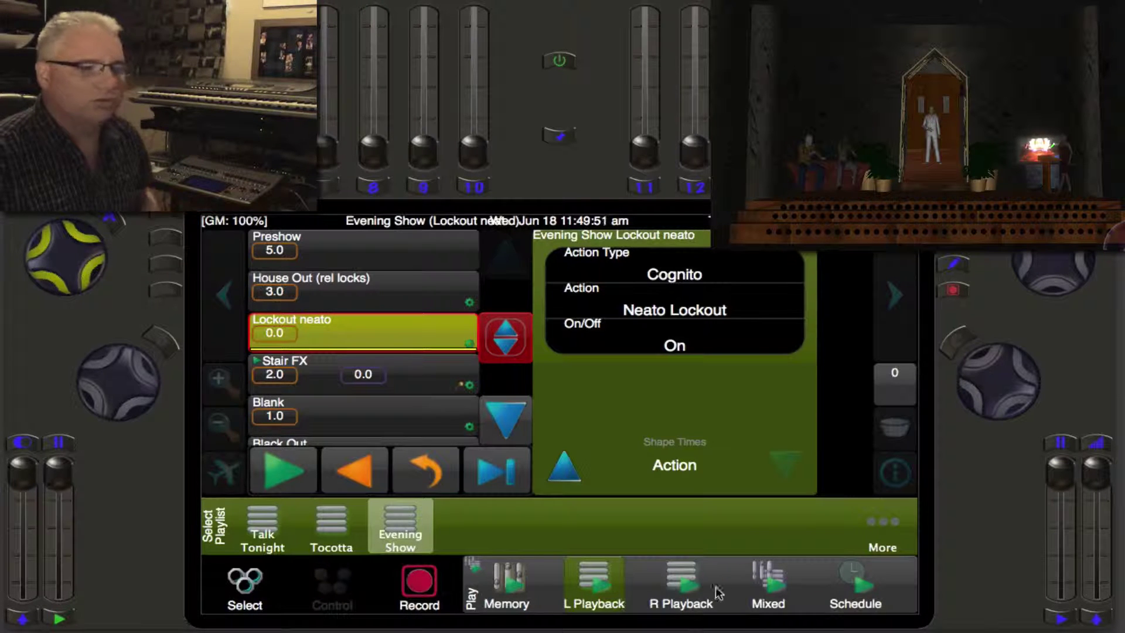
- Switch to R Playback and page the A on cue to its MIDI action 0x91 0x39 0x4A
{"action": "left_click", "coordinate": [690, 586]}
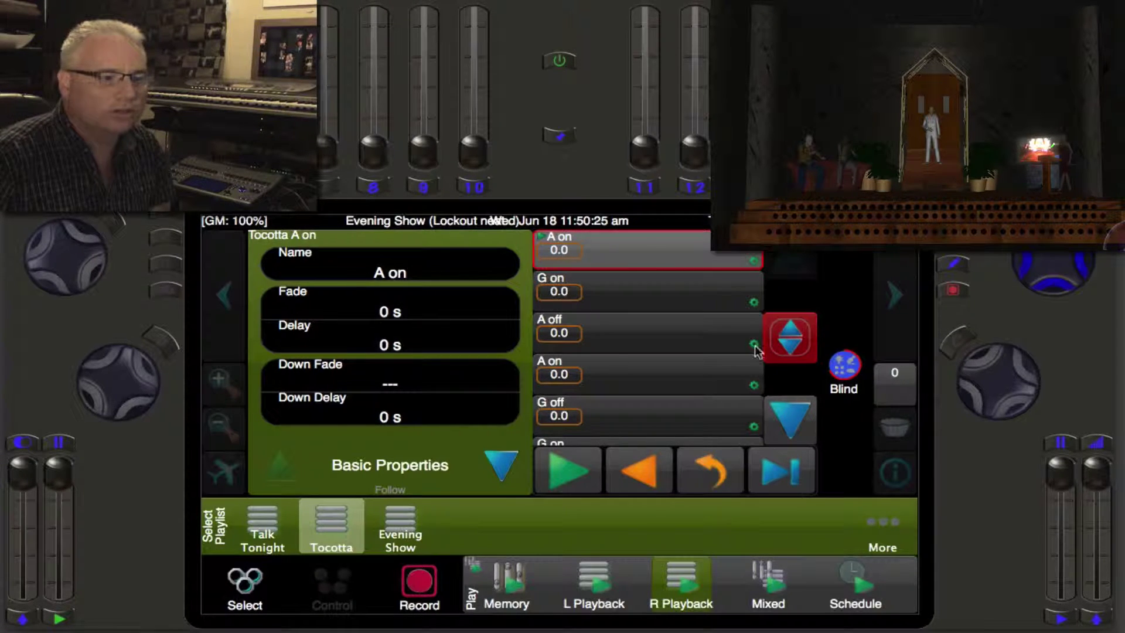
{"action": "left_click", "coordinate": [499, 466]}
{"action": "left_click", "coordinate": [503, 468]}
{"action": "left_click", "coordinate": [508, 473]}
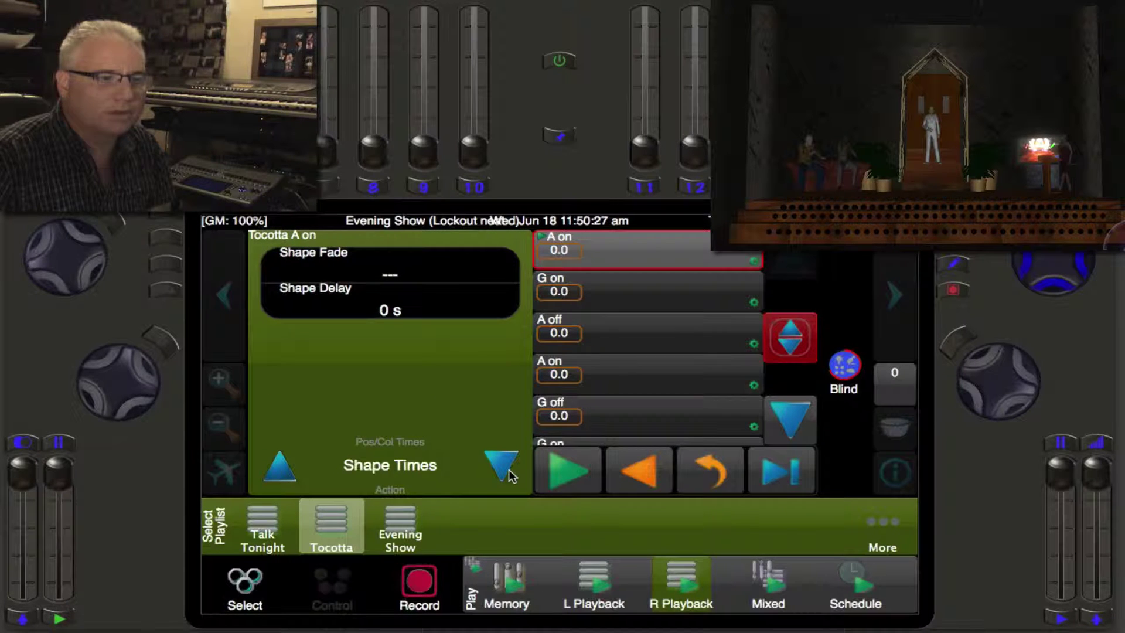
{"action": "left_click", "coordinate": [508, 473]}
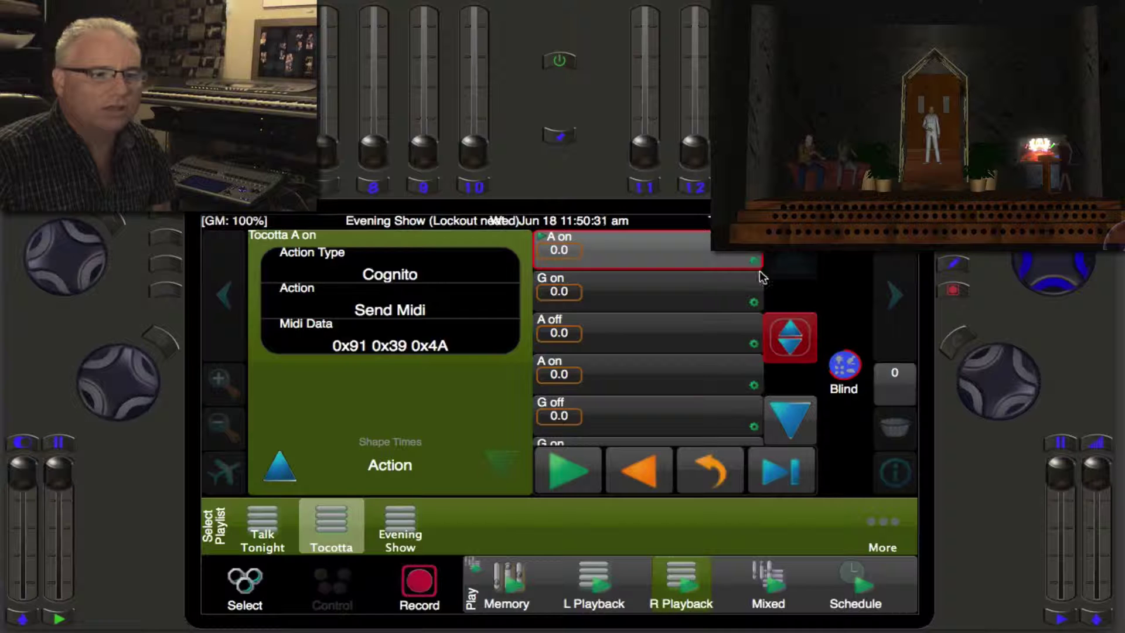
- Scroll the Tocotta cue list down twice and then back up
{"action": "left_click", "coordinate": [786, 431]}
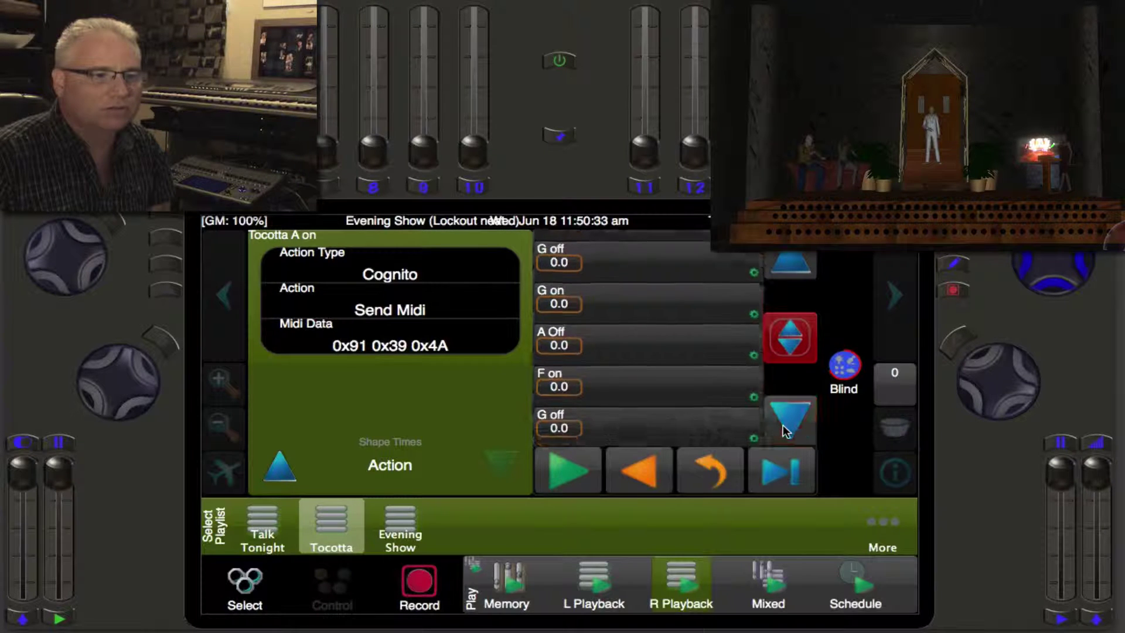
{"action": "left_click", "coordinate": [786, 431]}
{"action": "left_click", "coordinate": [803, 271]}
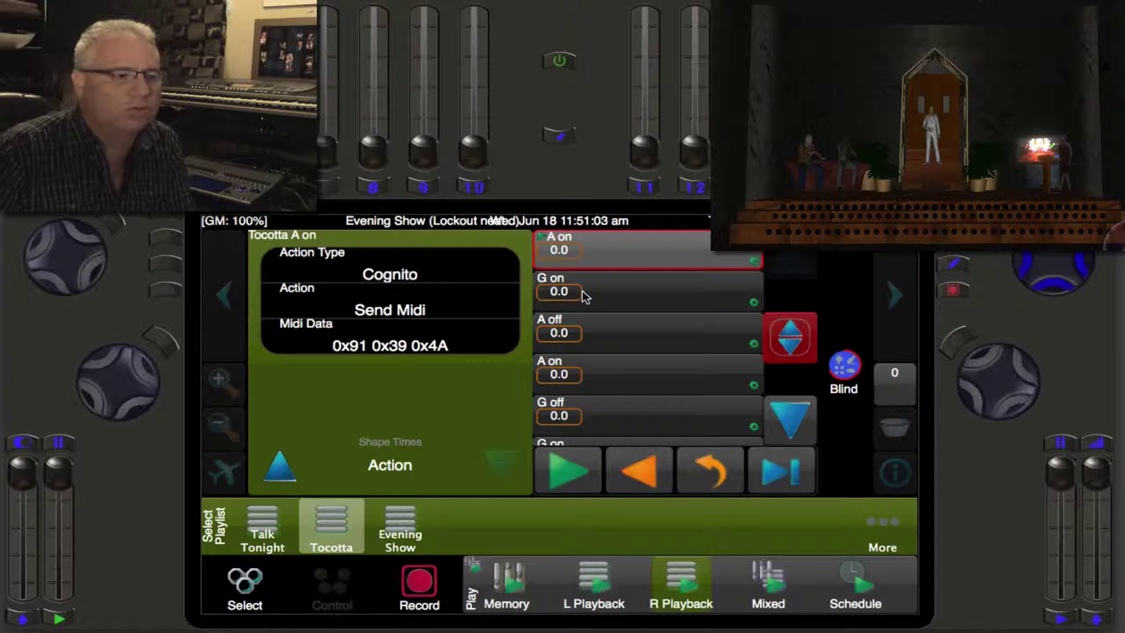
- Select the G on and A off cues, then page back to Basic Properties
{"action": "left_click", "coordinate": [625, 300]}
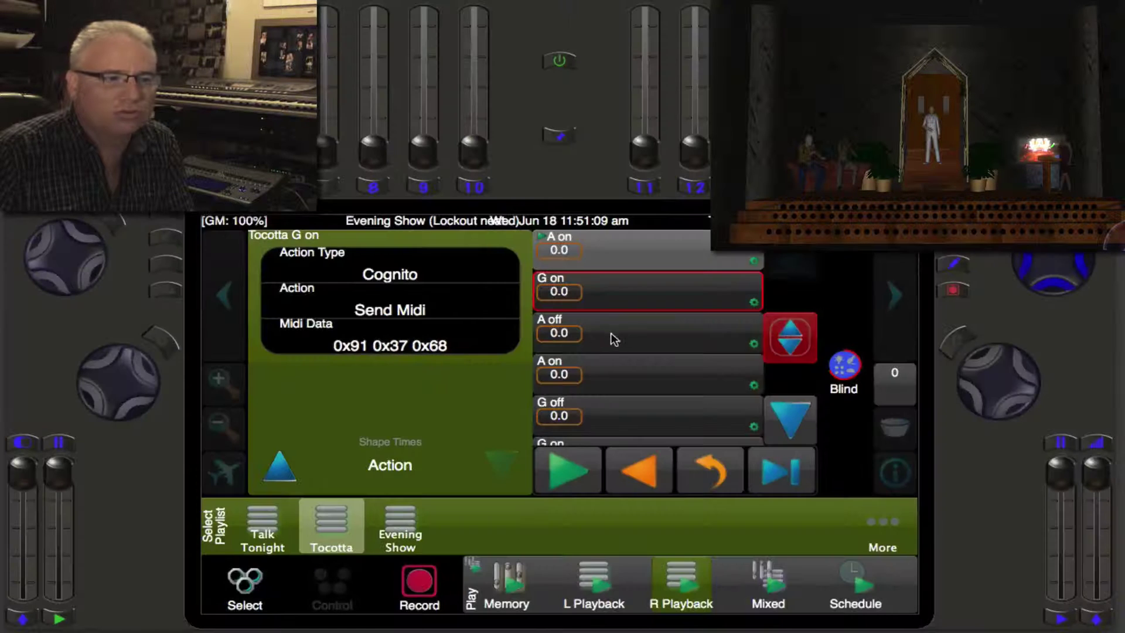
{"action": "left_click", "coordinate": [616, 337]}
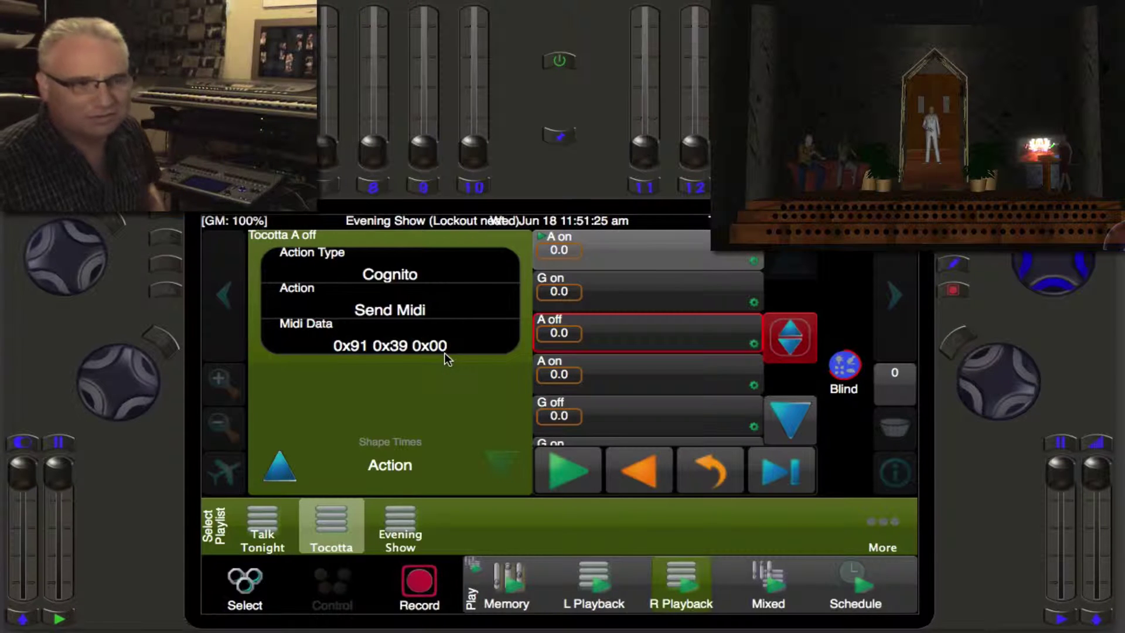
{"action": "left_click", "coordinate": [288, 472]}
{"action": "left_click", "coordinate": [288, 473]}
{"action": "left_click", "coordinate": [288, 472]}
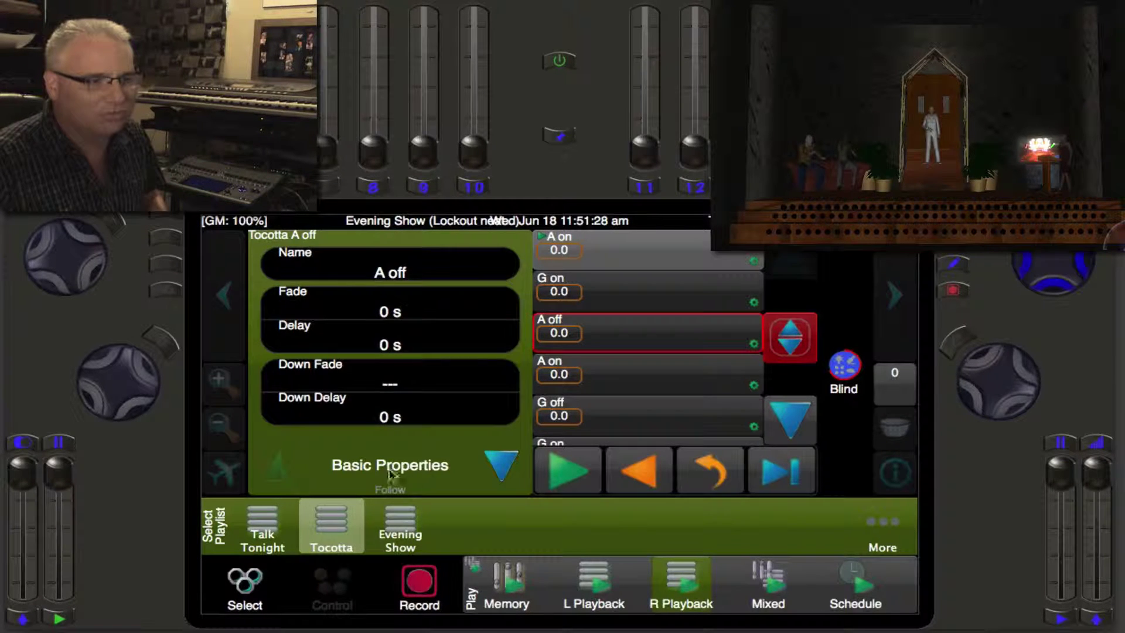
- Show the Follow settings and select the G off cue: Follow In Time 1.6 s
{"action": "left_click", "coordinate": [498, 462]}
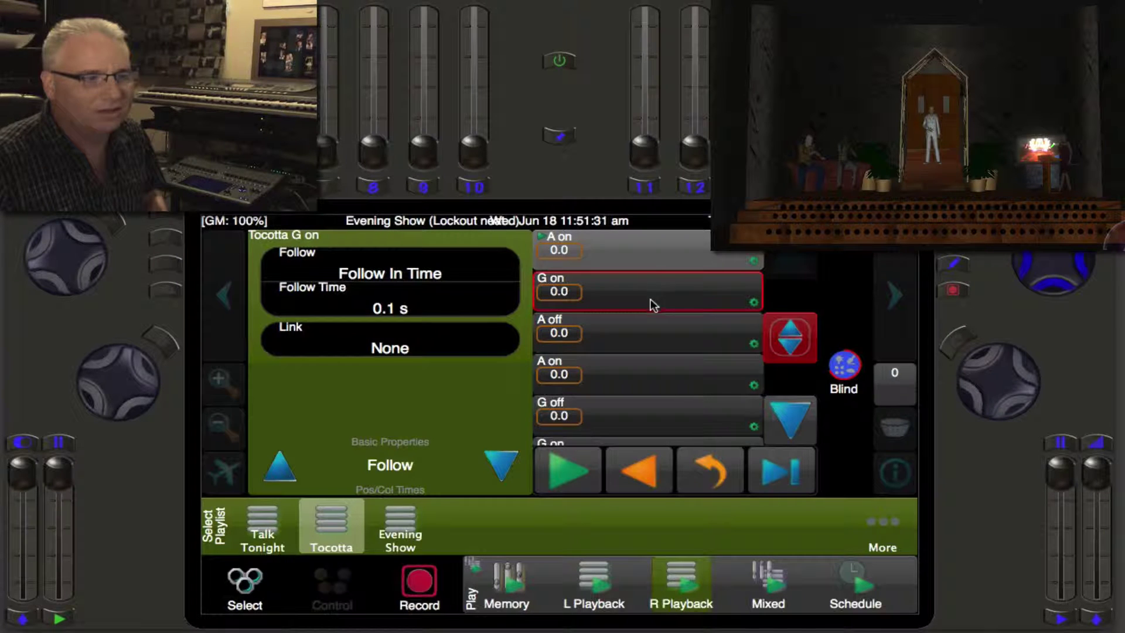
{"action": "left_click", "coordinate": [648, 244]}
{"action": "left_click", "coordinate": [658, 415]}
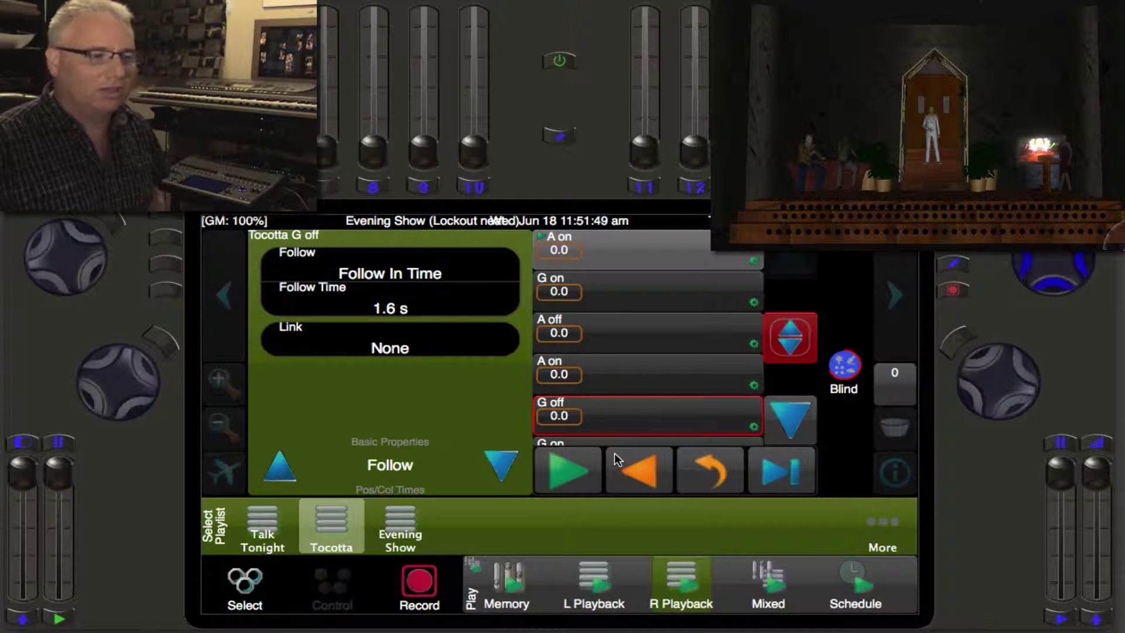
- Switch to the Evening Show list and select Stair FX, showing its Memory, Release All action
{"action": "left_click", "coordinate": [593, 583]}
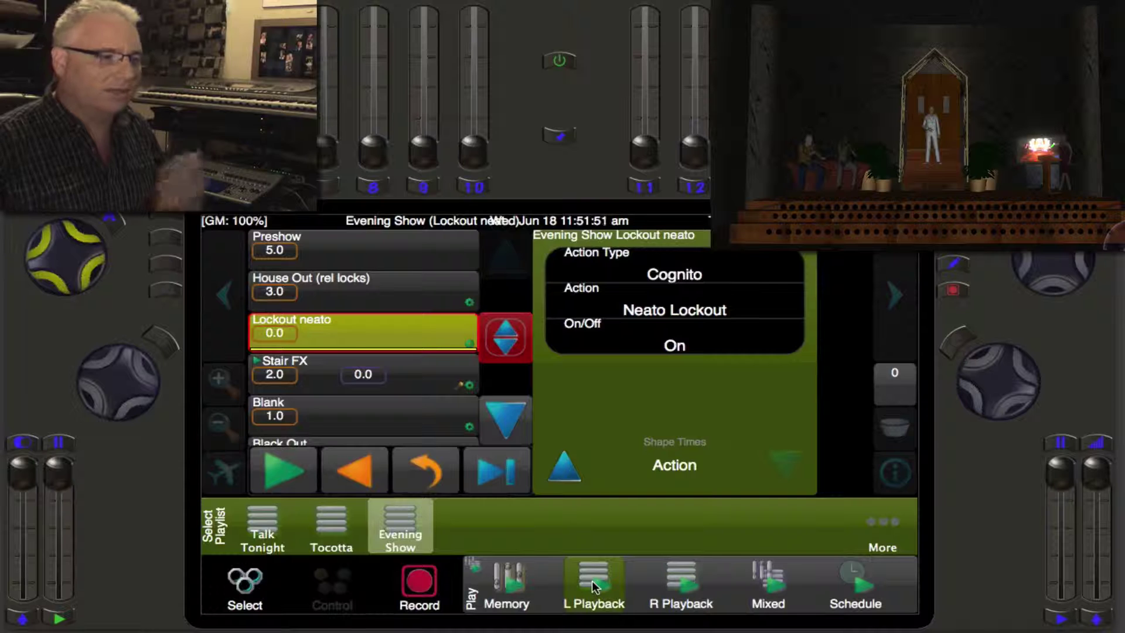
{"action": "left_click", "coordinate": [436, 381]}
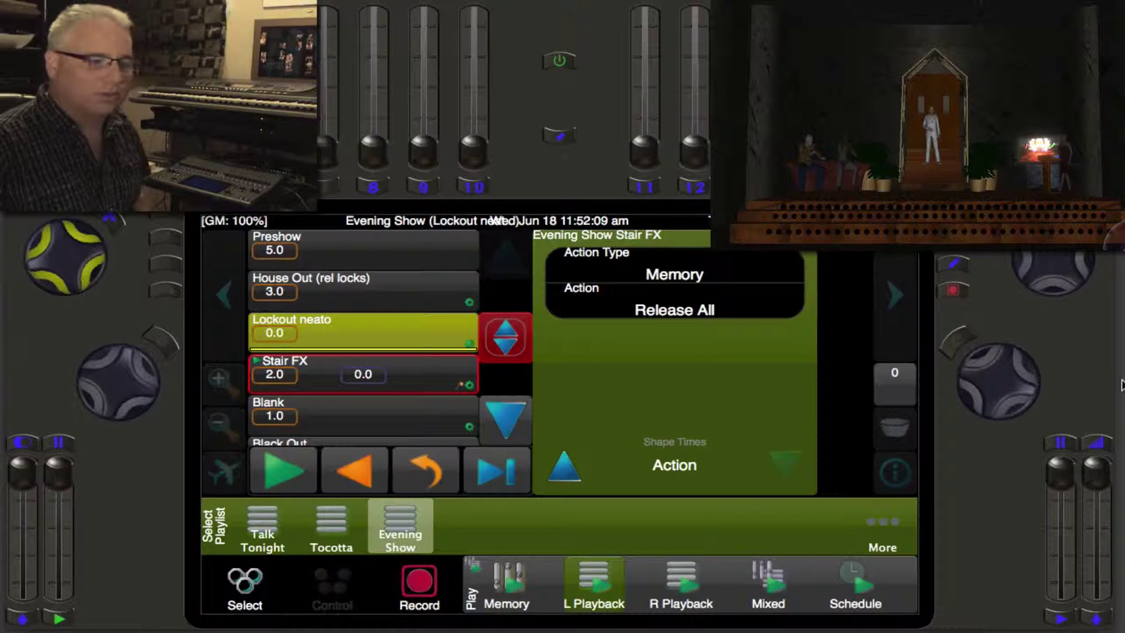
- Open the Memory page to see memory 11 Enterance with 2 s bumps in Toggle mode
{"action": "left_click", "coordinate": [512, 586]}
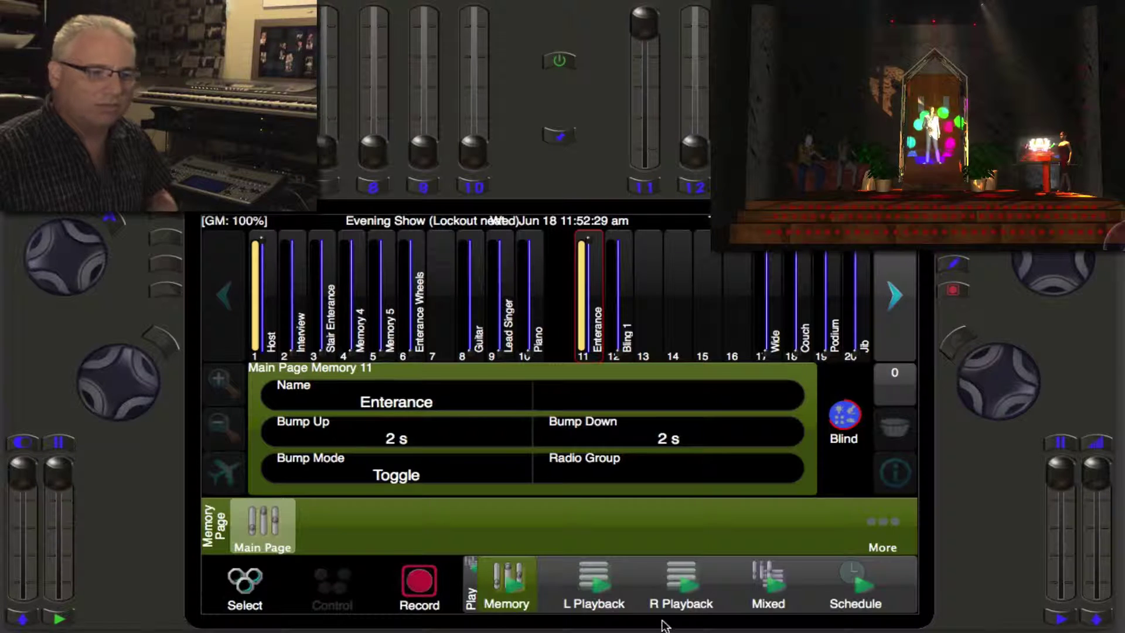
- Fire the Stair FX cue from the Evening Show cue list, releasing all lit memories
{"action": "left_click", "coordinate": [601, 590]}
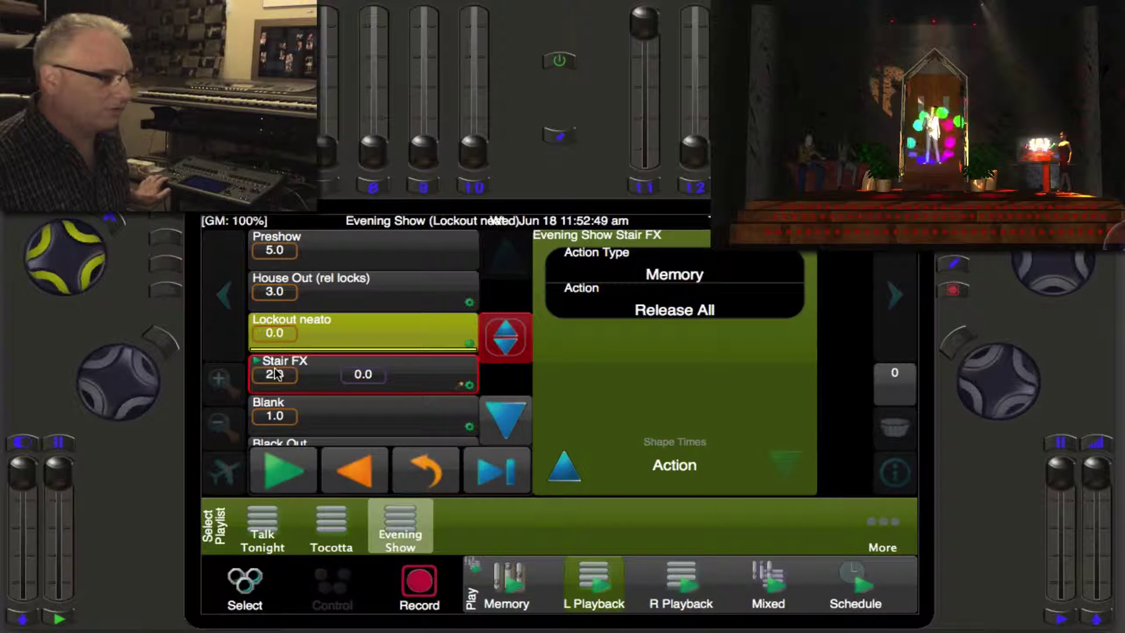
{"action": "key", "text": "space"}
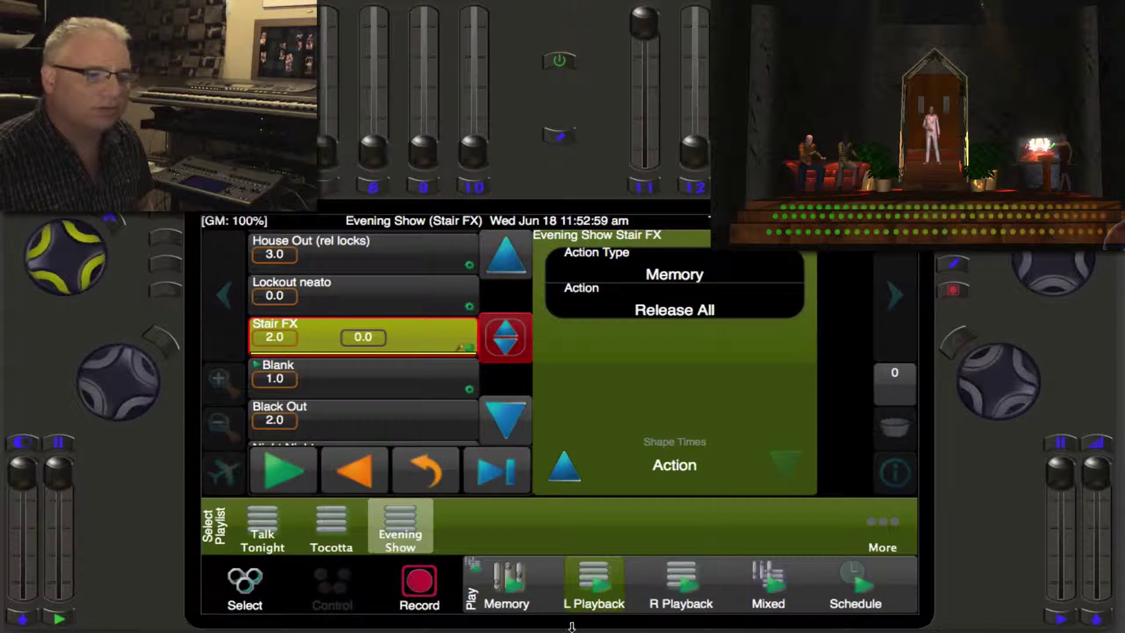
{"action": "left_click", "coordinate": [516, 584]}
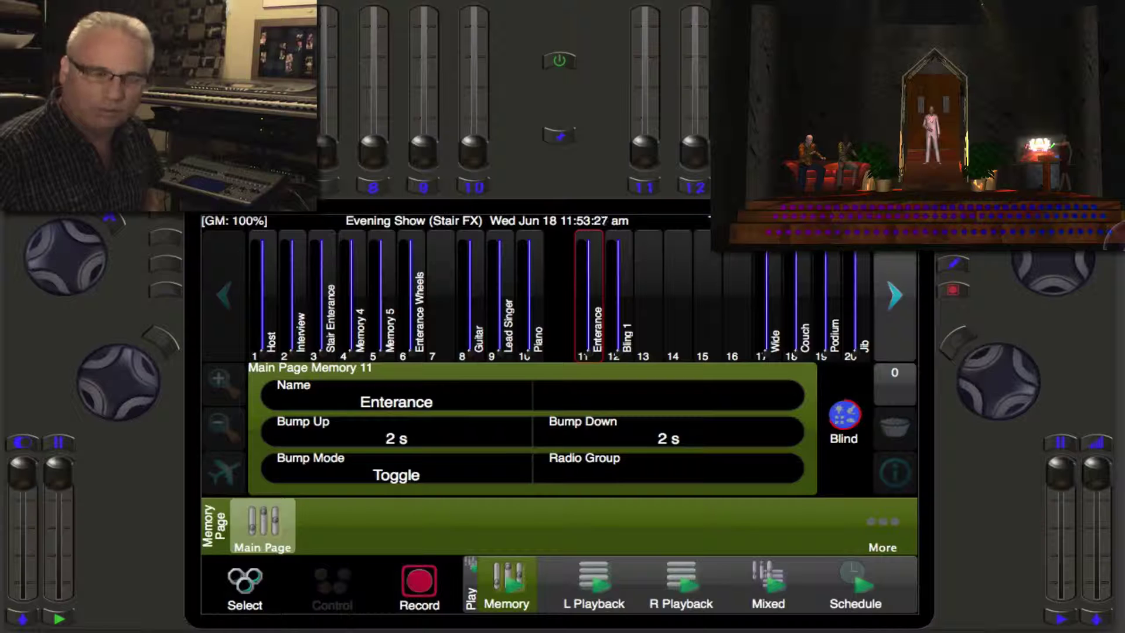
{"action": "left_click", "coordinate": [597, 587]}
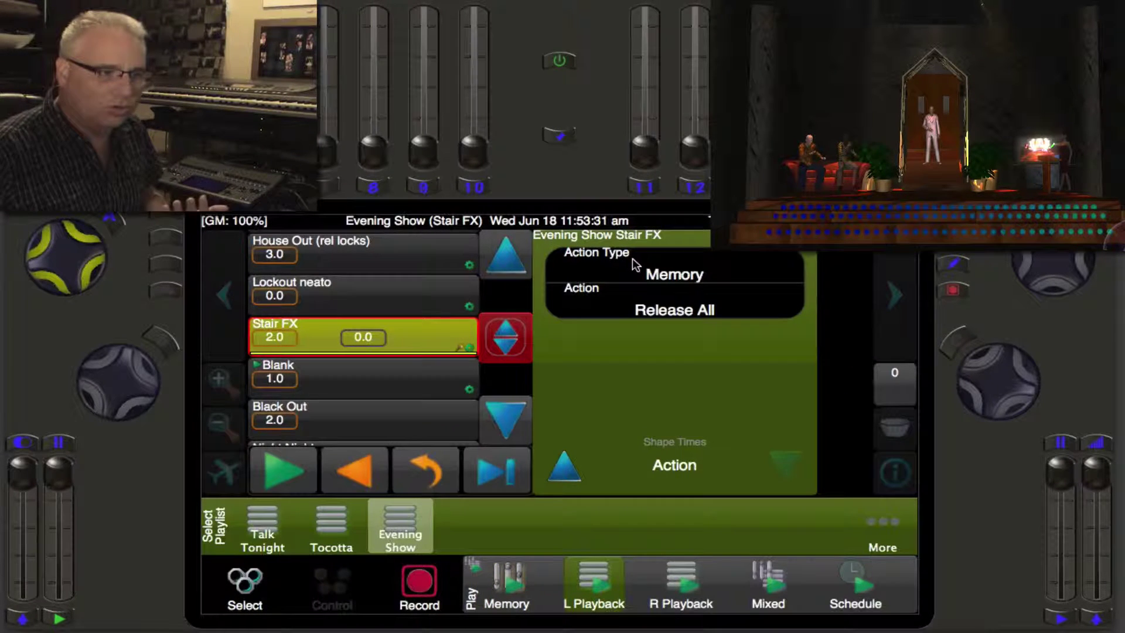
- Enlarge the Blank cue's action details, showing it bumps down Enterance on Main Page
{"action": "left_click", "coordinate": [440, 381]}
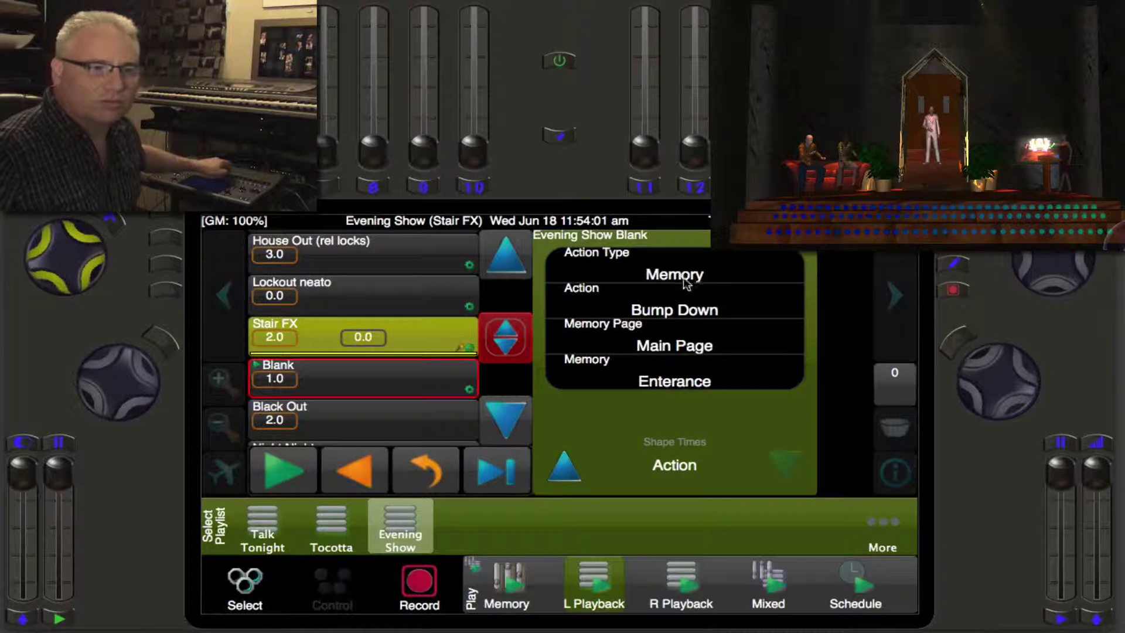
{"action": "left_click", "coordinate": [602, 258]}
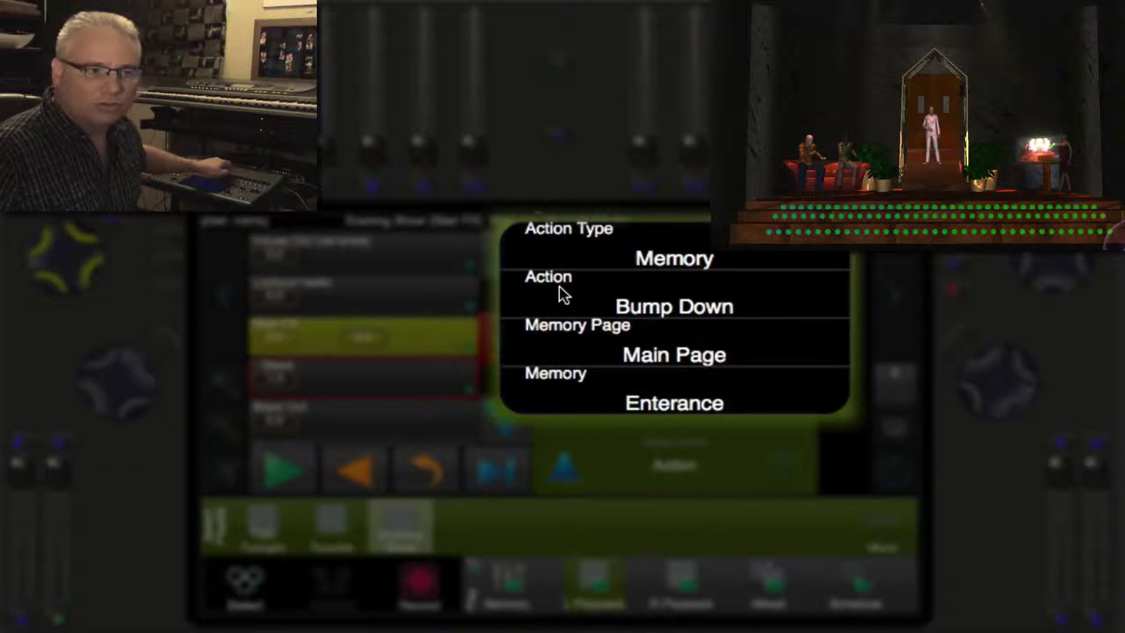
{"action": "left_click", "coordinate": [741, 325]}
- Bring up memory 11 Enterance's settings from its fader
{"action": "left_click", "coordinate": [511, 586]}
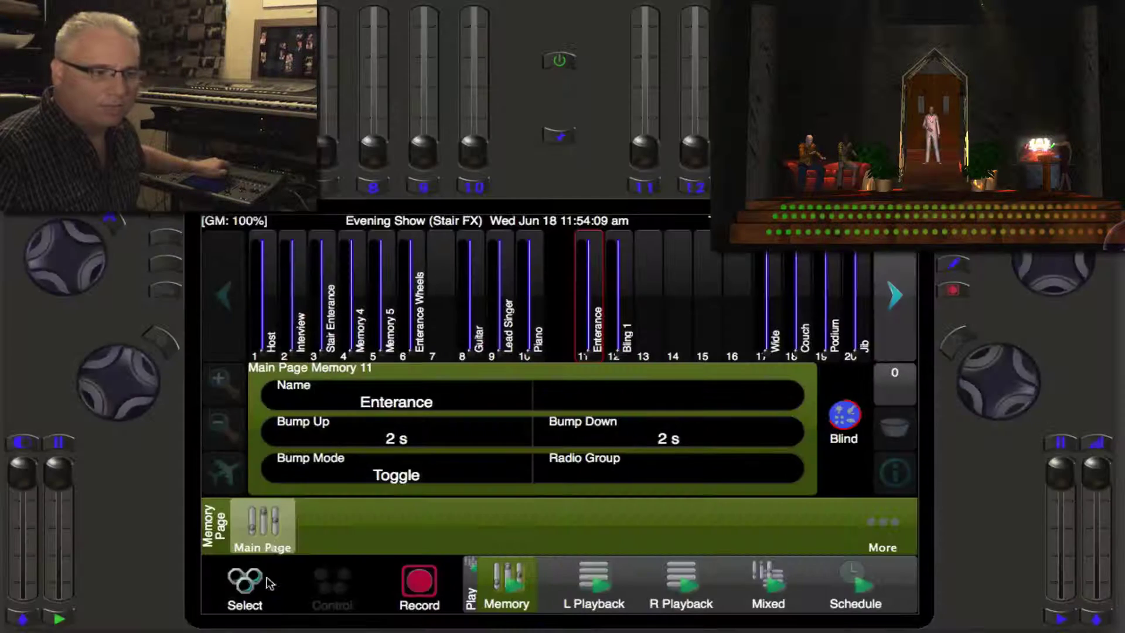
{"action": "left_click_drag", "start_coordinate": [269, 542], "coordinate": [269, 542]}
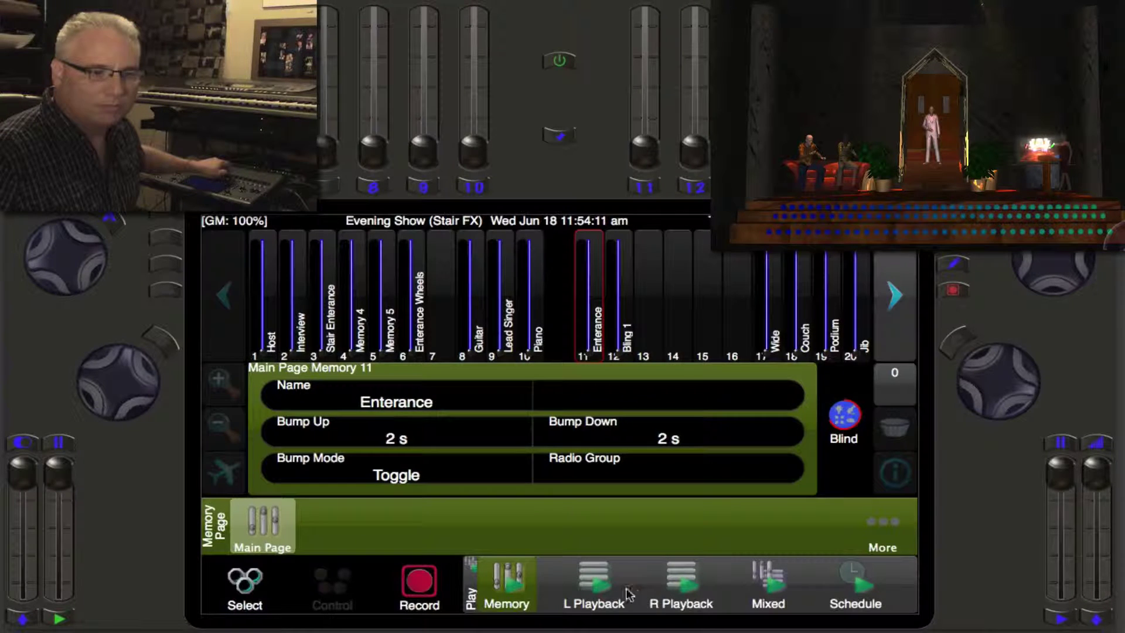
{"action": "left_click", "coordinate": [593, 587]}
{"action": "left_click_drag", "start_coordinate": [632, 410], "coordinate": [632, 410]}
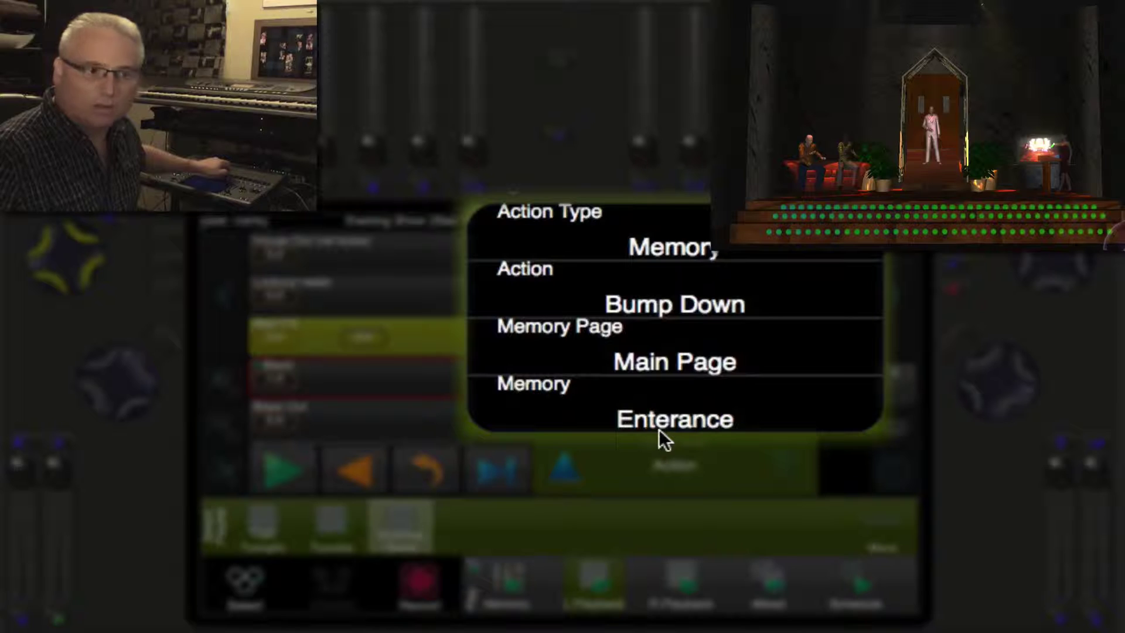
{"action": "left_click", "coordinate": [516, 588]}
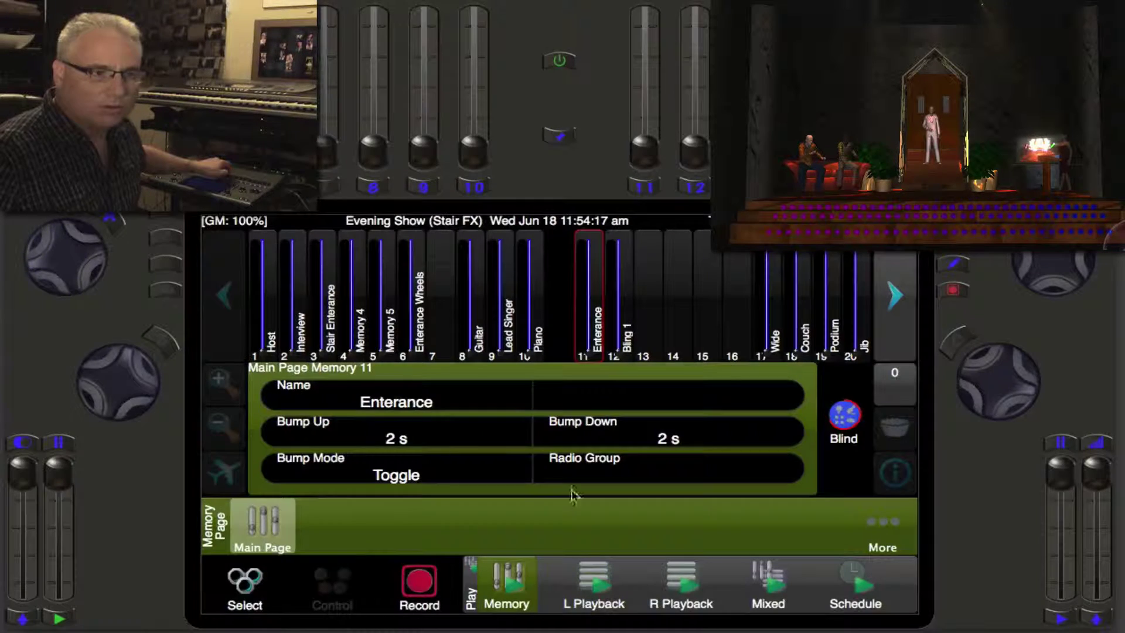
{"action": "left_click_drag", "start_coordinate": [587, 374], "coordinate": [587, 374]}
- Run the Blank cue from the Evening Show list, fading the Enterance doorway lighting out
{"action": "left_click", "coordinate": [591, 575]}
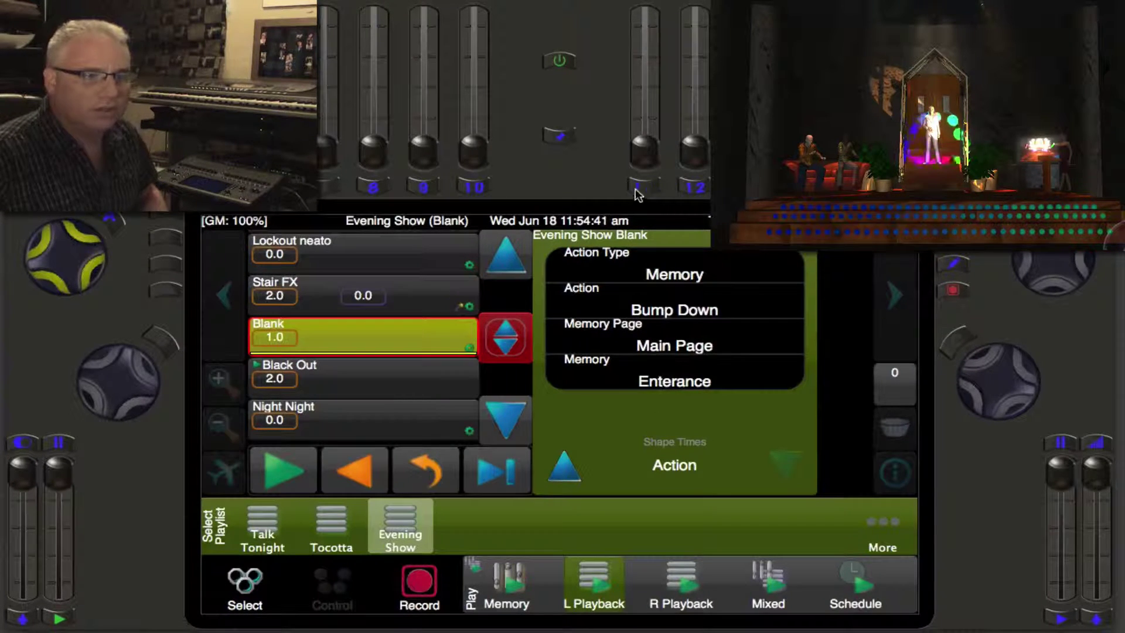
{"action": "left_click", "coordinate": [649, 202]}
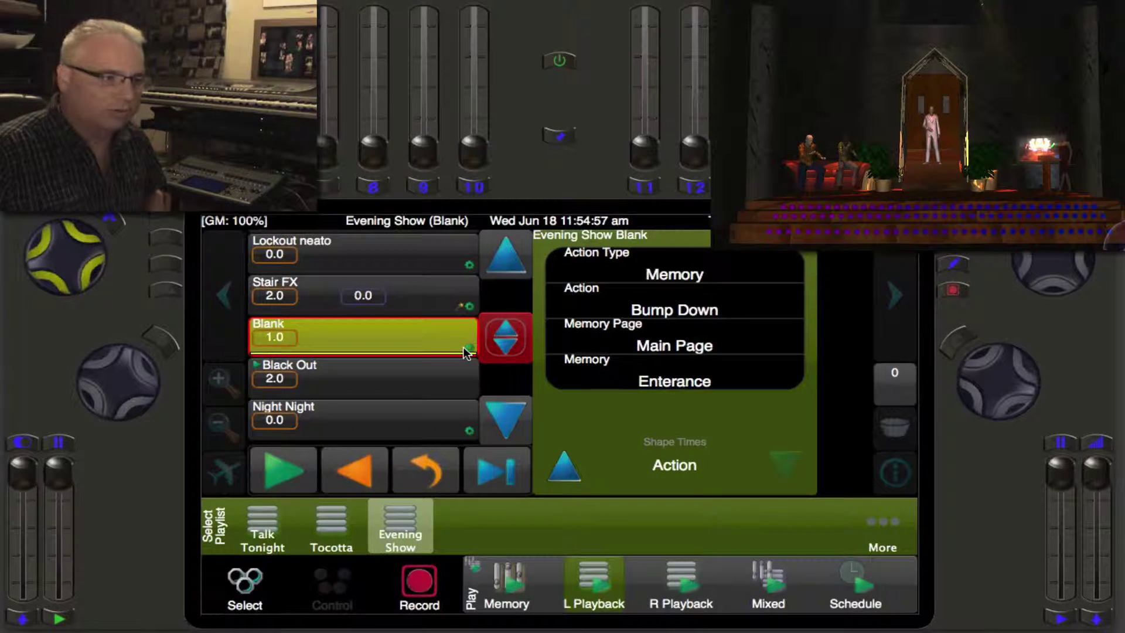
- Run Black Out, then show the Night Night cue's Cognito Power Off action
{"action": "left_click", "coordinate": [455, 375]}
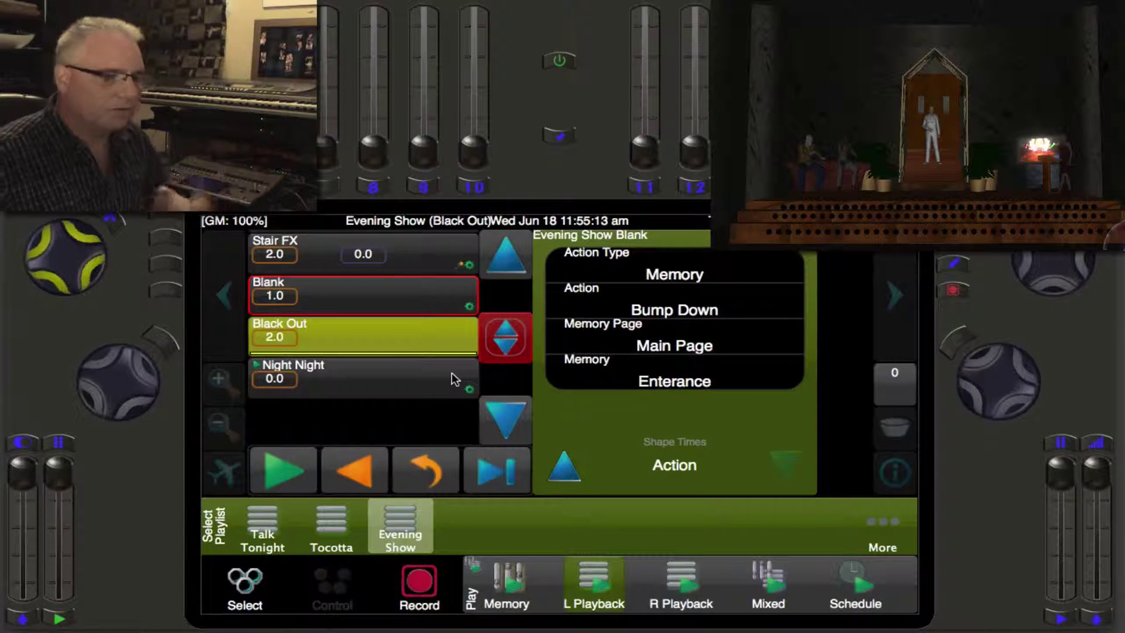
{"action": "scroll", "coordinate": [455, 379], "scroll_direction": "down", "scroll_amount": 1}
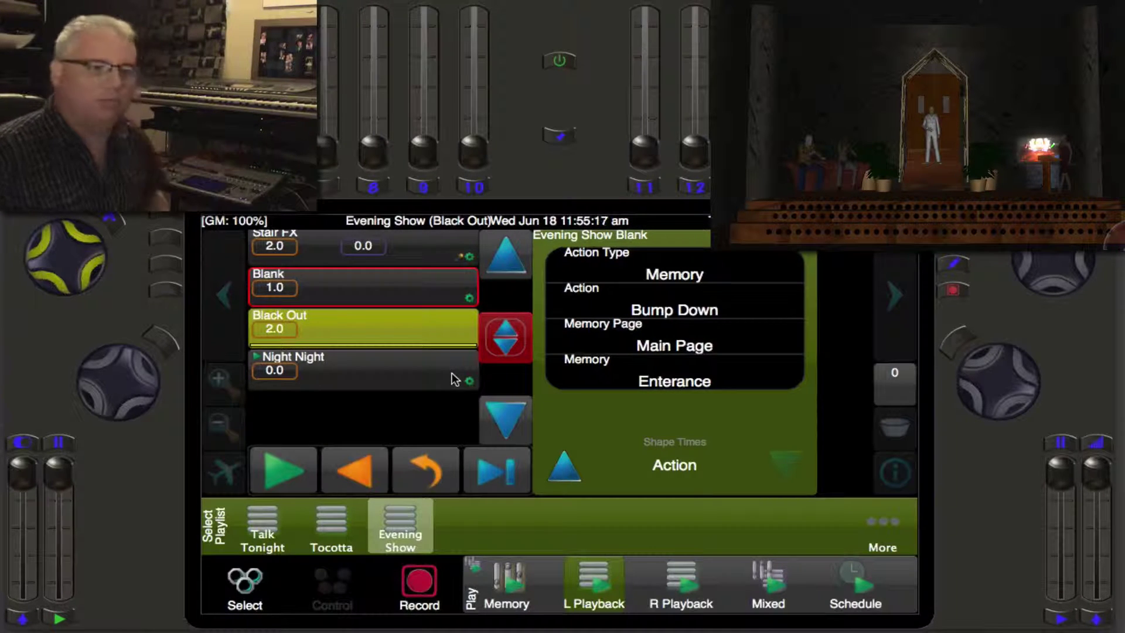
{"action": "left_click", "coordinate": [452, 379]}
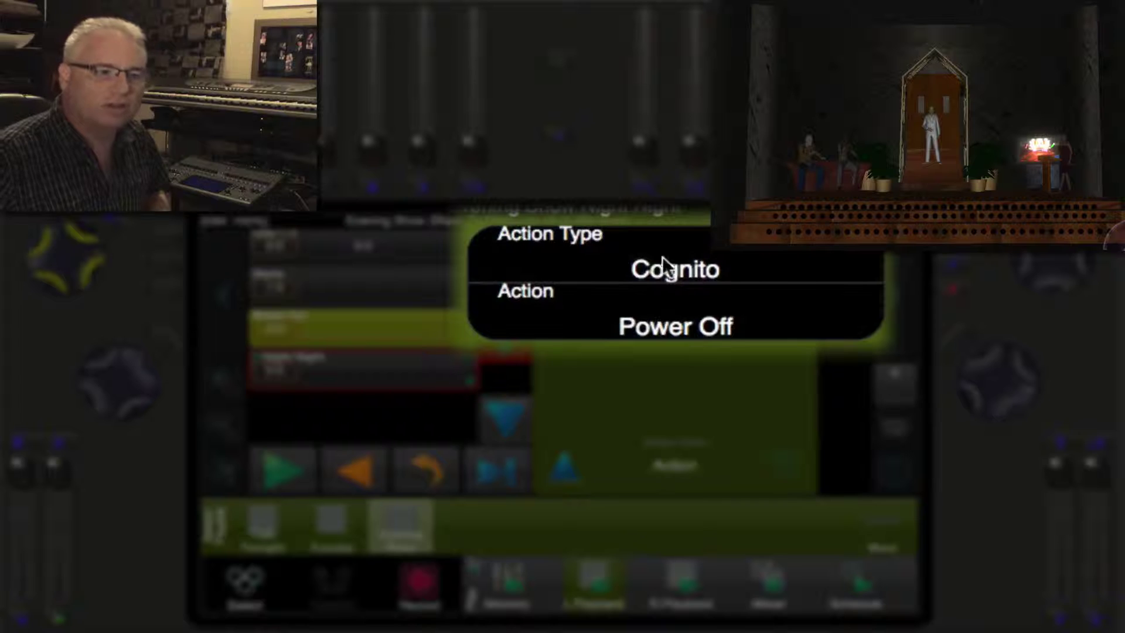